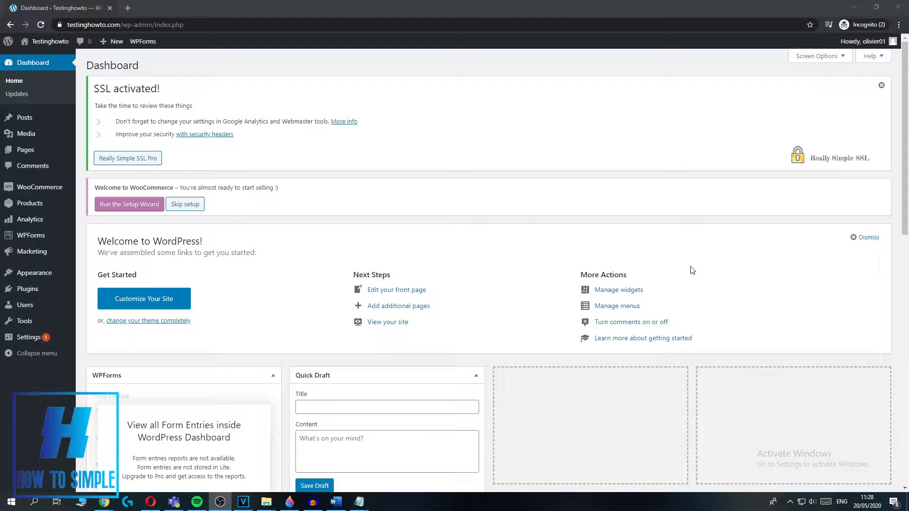
# - Open the WooCommerce Settings page, General tab, from the WordPress sidebar
pyautogui.scroll(-3, 407, 104)
pyautogui.scroll(3, 473, 166)
pyautogui.moveTo(26, 190)
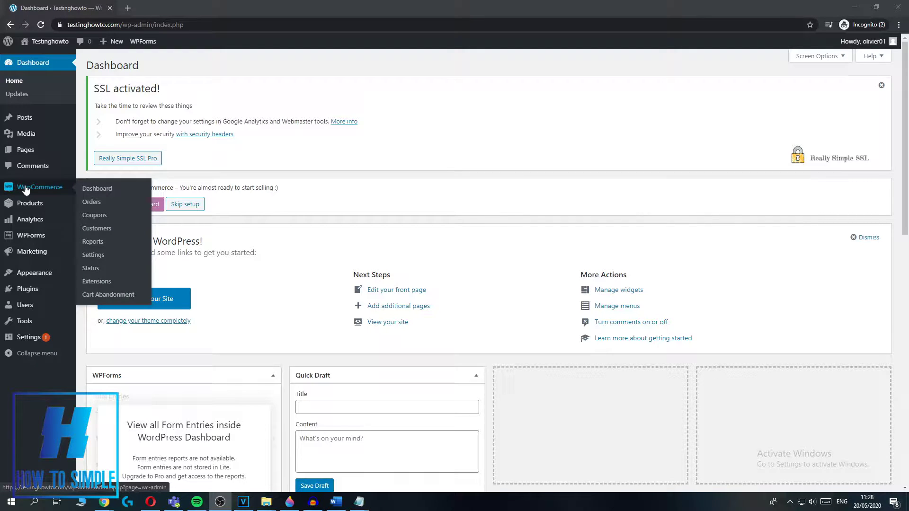
pyautogui.click(26, 189)
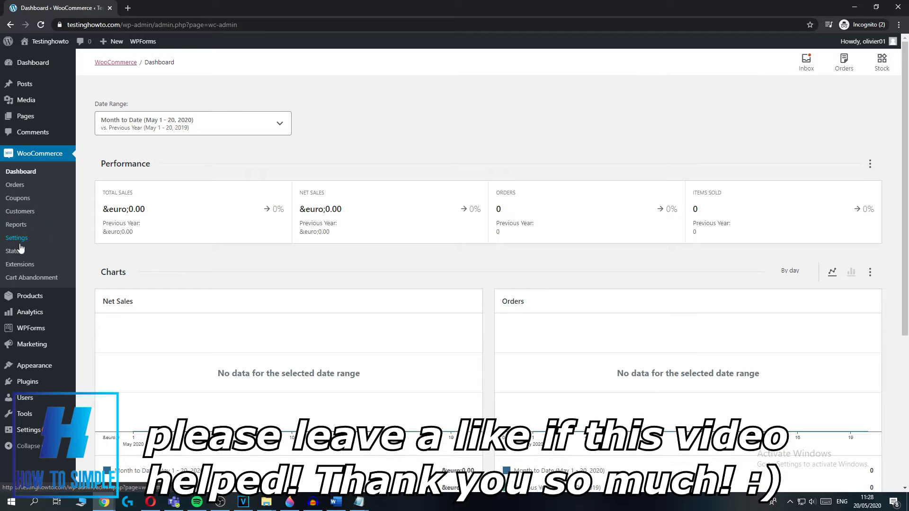
pyautogui.click(17, 238)
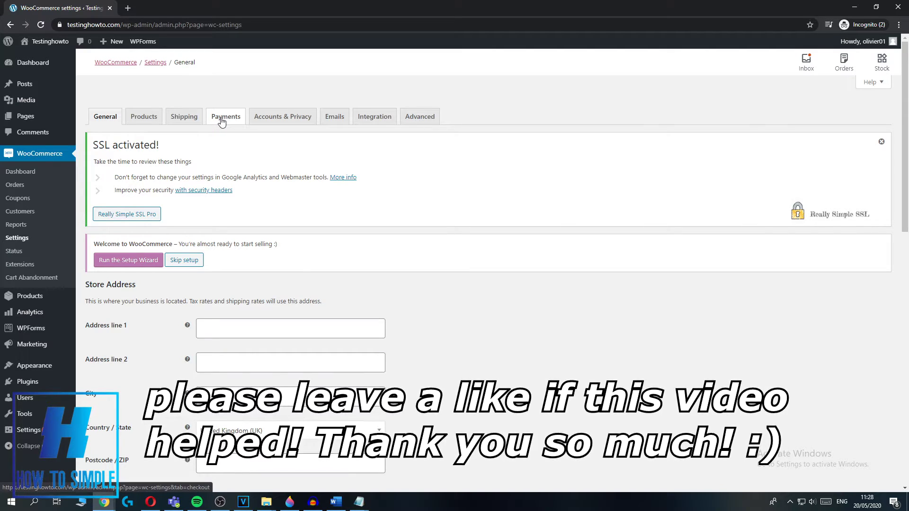
# - Enable PayPal on the Payments tab, save, and open its PayPal Standard settings
pyautogui.click(222, 119)
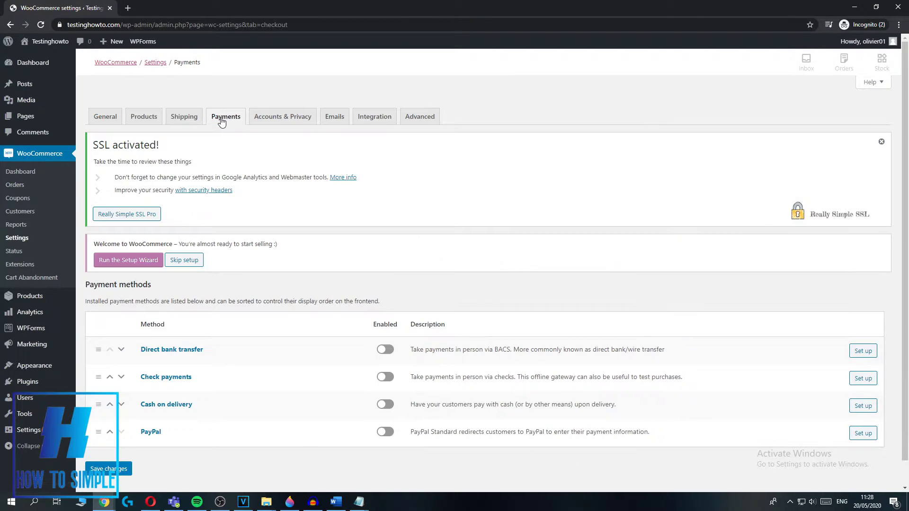
pyautogui.scroll(-1, 208, 292)
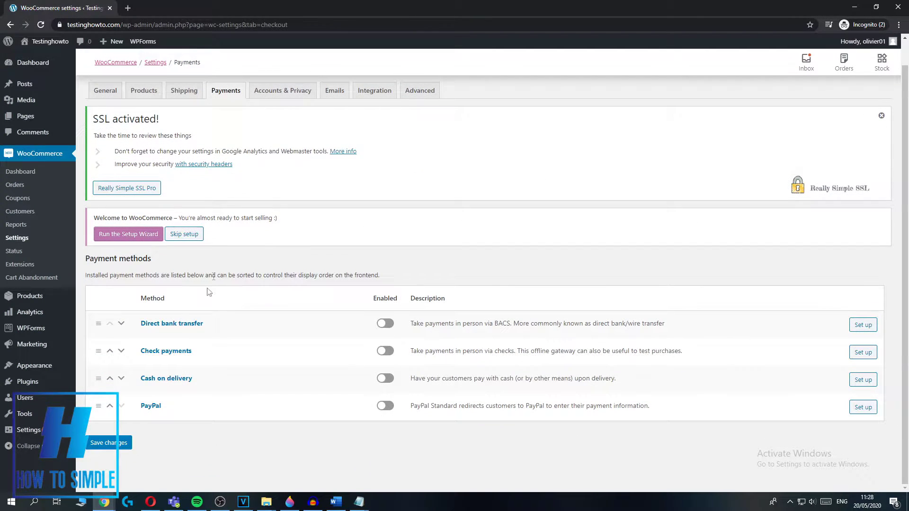
pyautogui.click(385, 406)
pyautogui.click(113, 445)
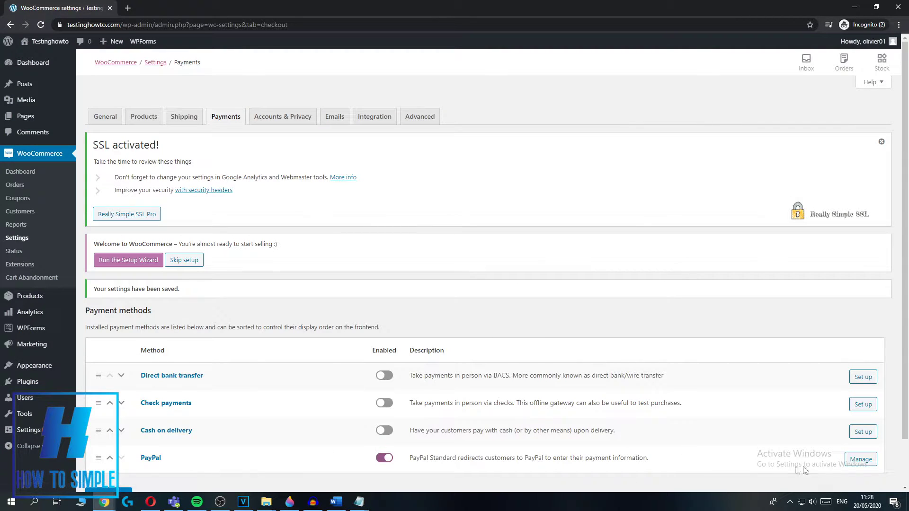
pyautogui.click(860, 468)
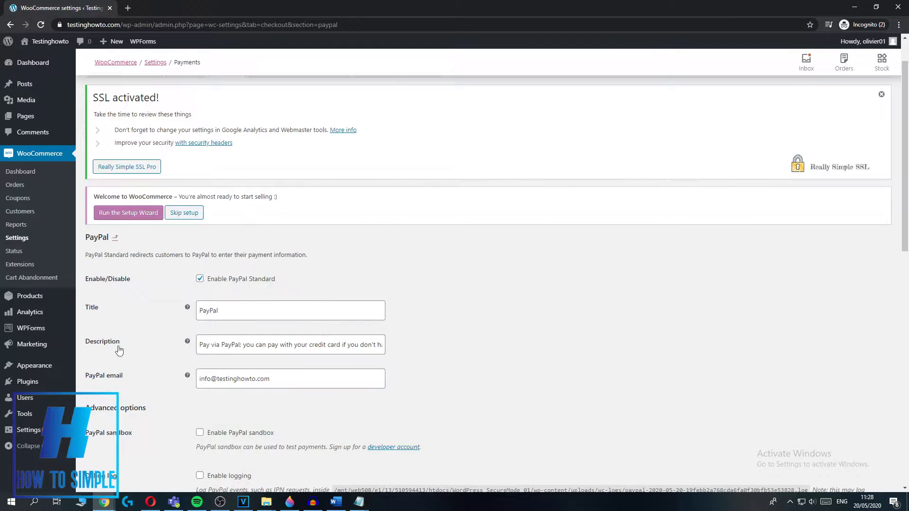
# - Look over the PayPal Standard settings, then load the PayPal website in a new browser tab
pyautogui.scroll(-3, 159, 232)
pyautogui.scroll(-9, 160, 232)
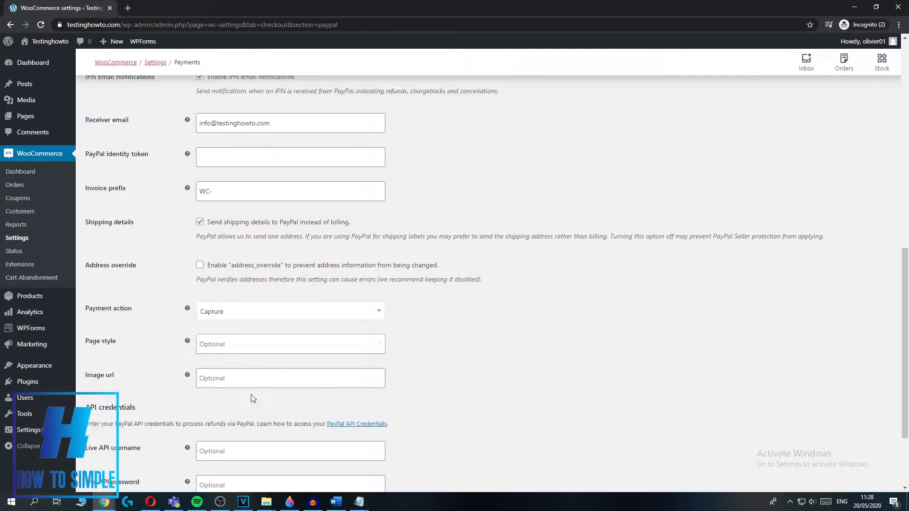
pyautogui.scroll(12, 201, 392)
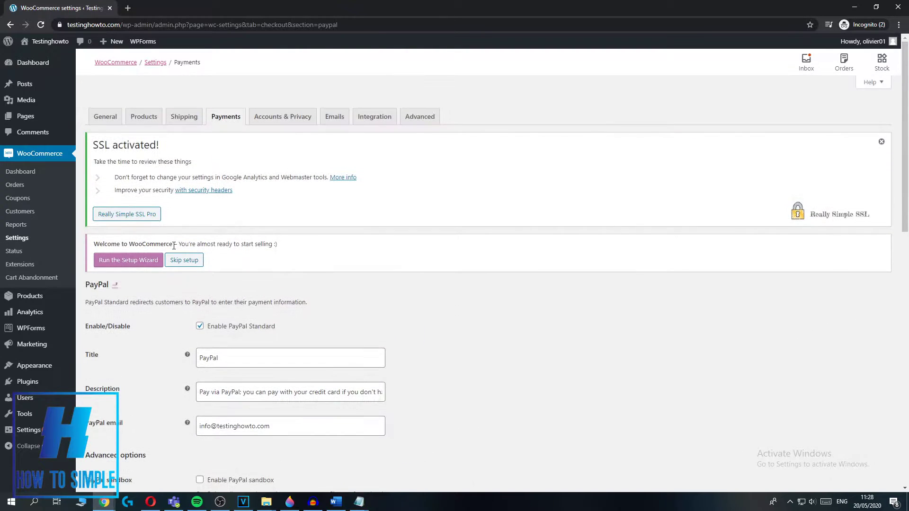
pyautogui.scroll(-1, 263, 304)
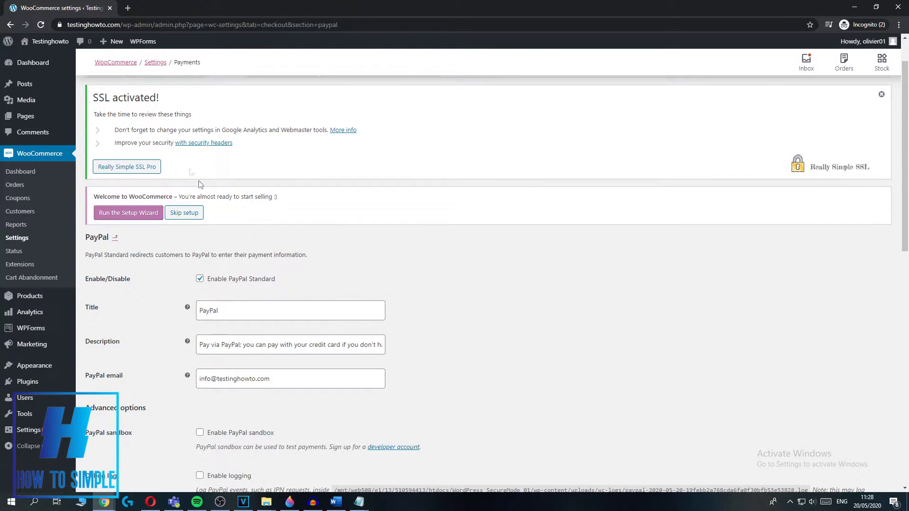
pyautogui.click(127, 8)
pyautogui.write('payp')
pyautogui.press('Return')
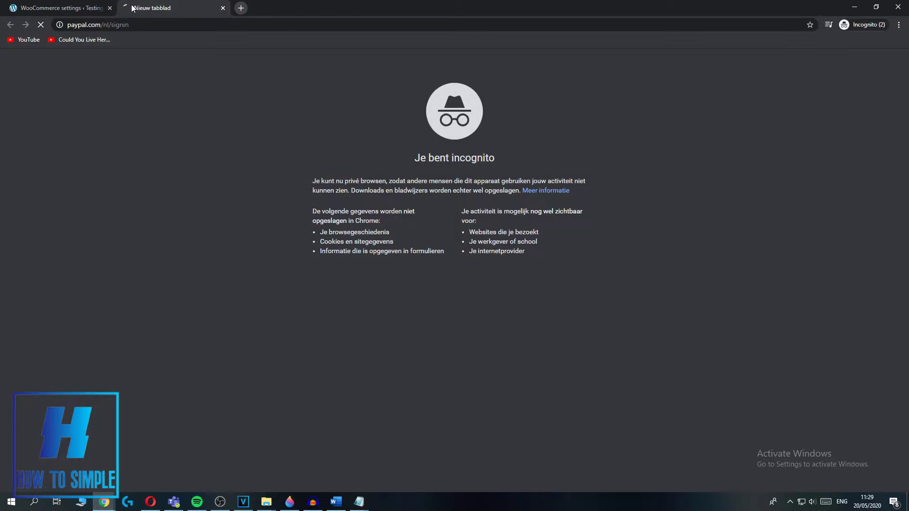
# - Review the WooCommerce PayPal Standard settings again, then return to the PayPal account Summary tab
pyautogui.click(28, 8)
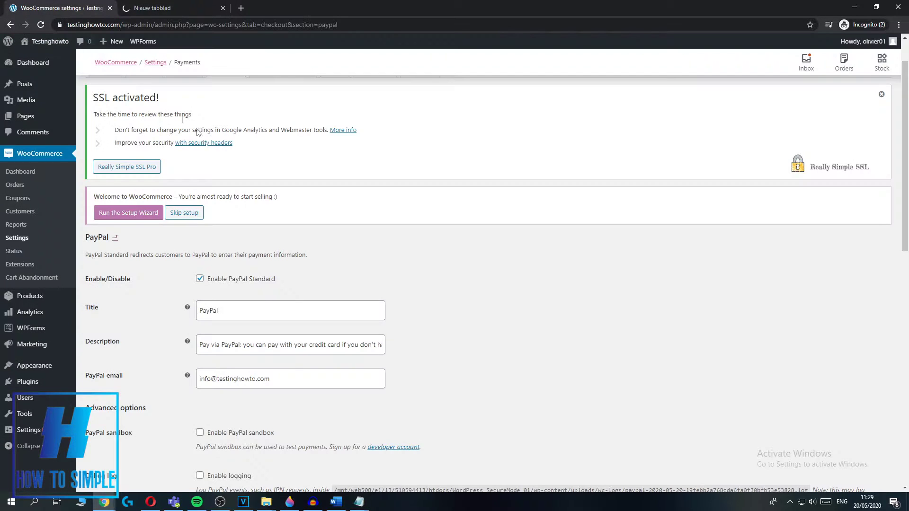
pyautogui.scroll(-3, 203, 197)
pyautogui.scroll(-3, 289, 197)
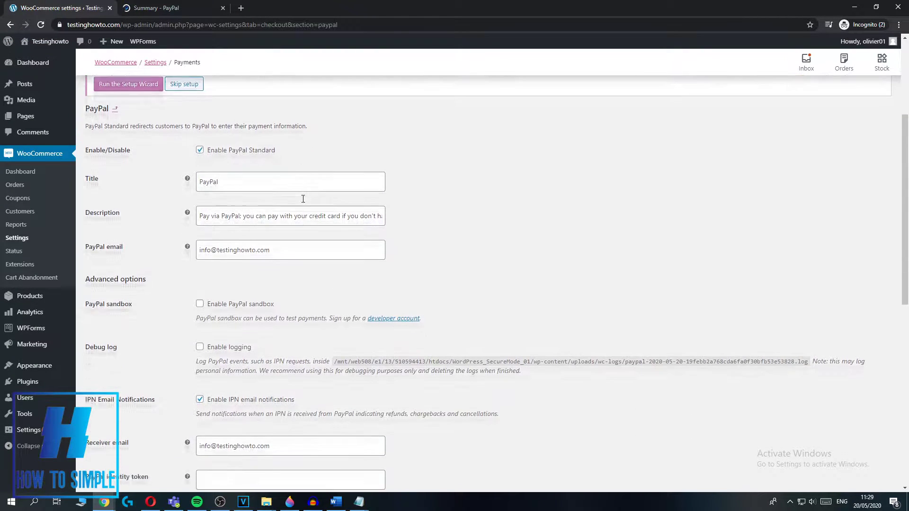
pyautogui.scroll(2, 300, 161)
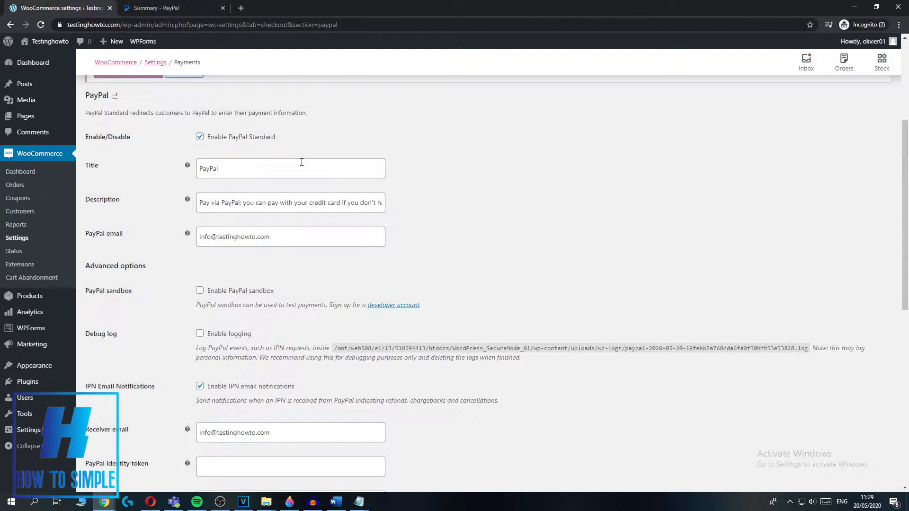
pyautogui.scroll(-2, 291, 199)
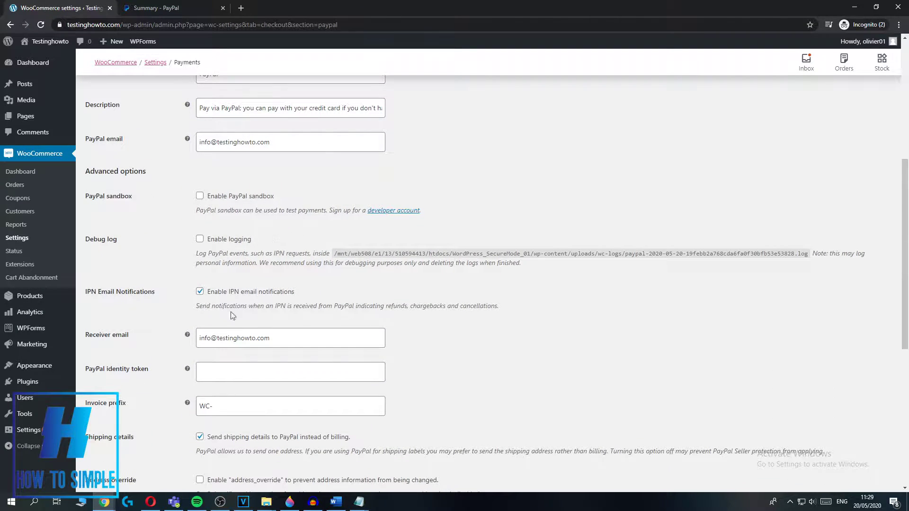
pyautogui.scroll(-2, 230, 310)
pyautogui.click(155, 8)
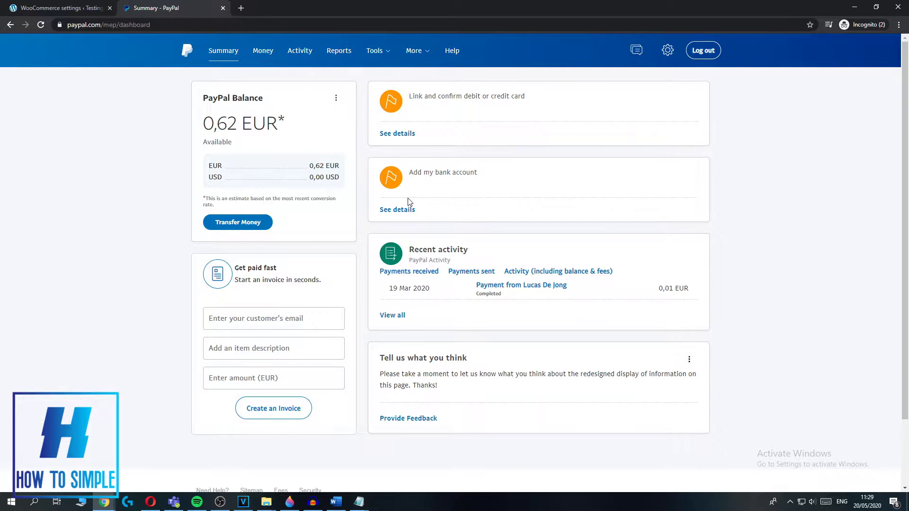
# - Open PayPal Account Settings from the gear menu and go to Webwinkelbetalingen
pyautogui.click(668, 49)
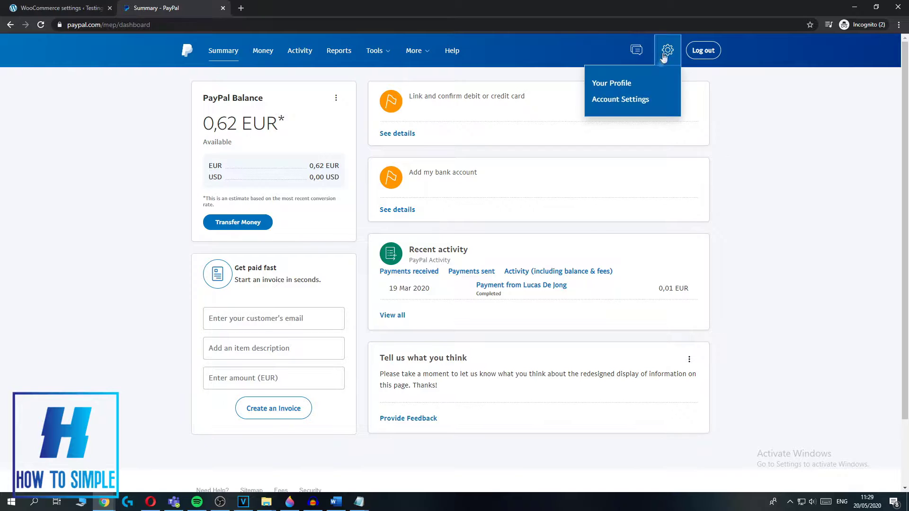
pyautogui.click(622, 102)
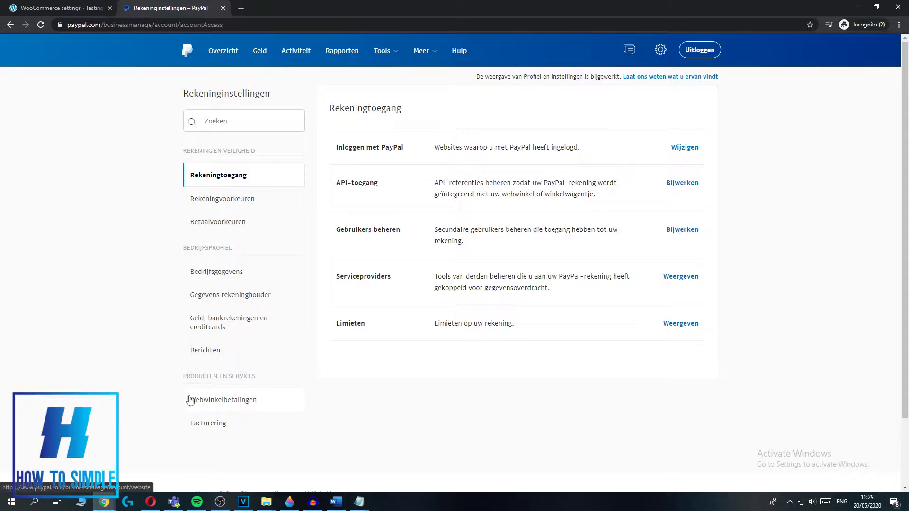
pyautogui.click(208, 404)
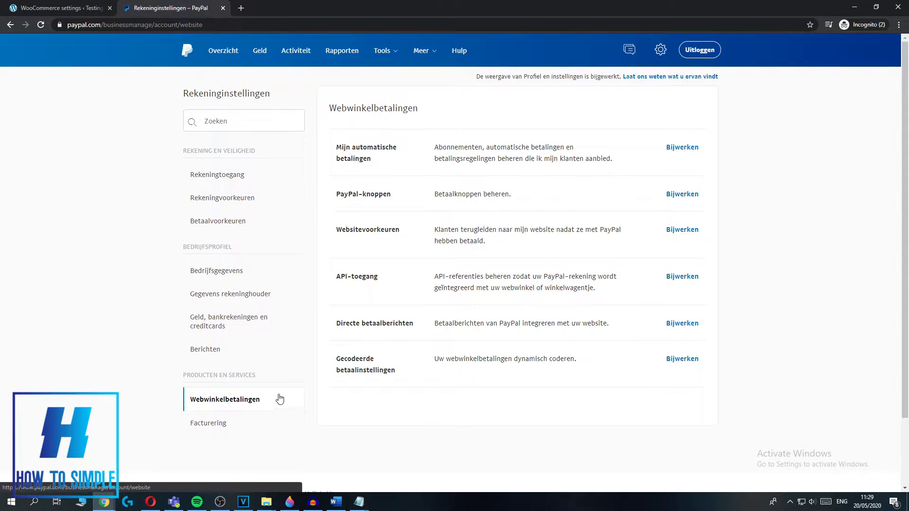
# - Open the API-toegang (API access) settings under Webwinkelbetalingen
pyautogui.moveTo(379, 280); pyautogui.dragTo(335, 278)
pyautogui.click(387, 281)
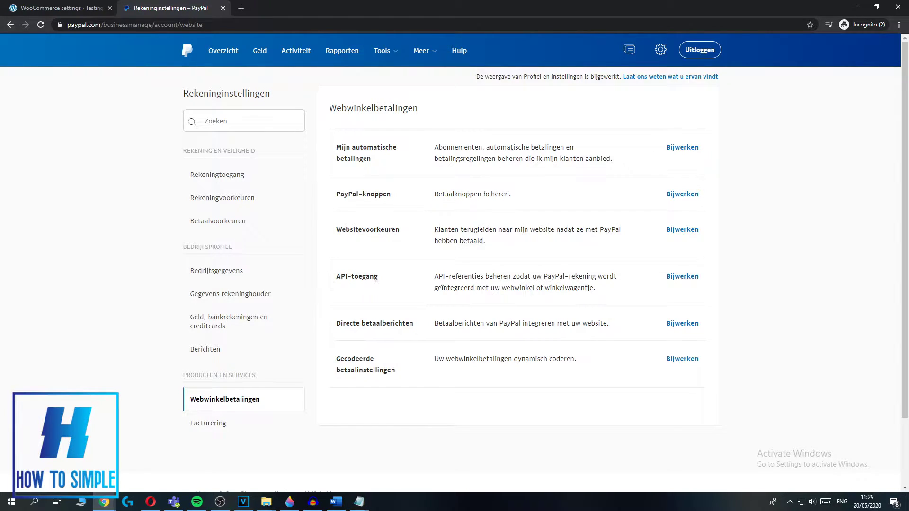
pyautogui.click(676, 277)
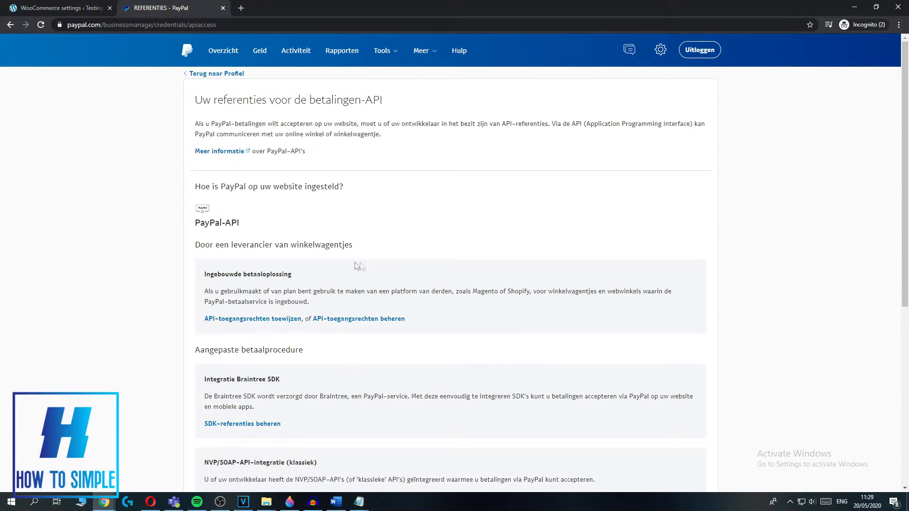
pyautogui.scroll(-5, 287, 179)
pyautogui.scroll(-1, 287, 179)
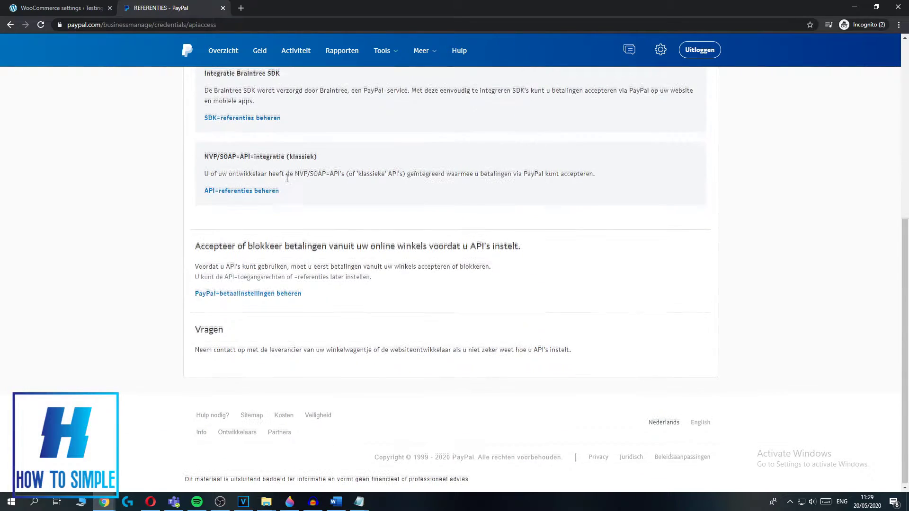
pyautogui.scroll(4, 282, 199)
# - Review the API integration options and choose to manage the classic NVP/SOAP API credentials
pyautogui.moveTo(204, 345)
pyautogui.mouseDown()
pyautogui.moveTo(326, 350)
pyautogui.moveTo(204, 345)
pyautogui.mouseUp()
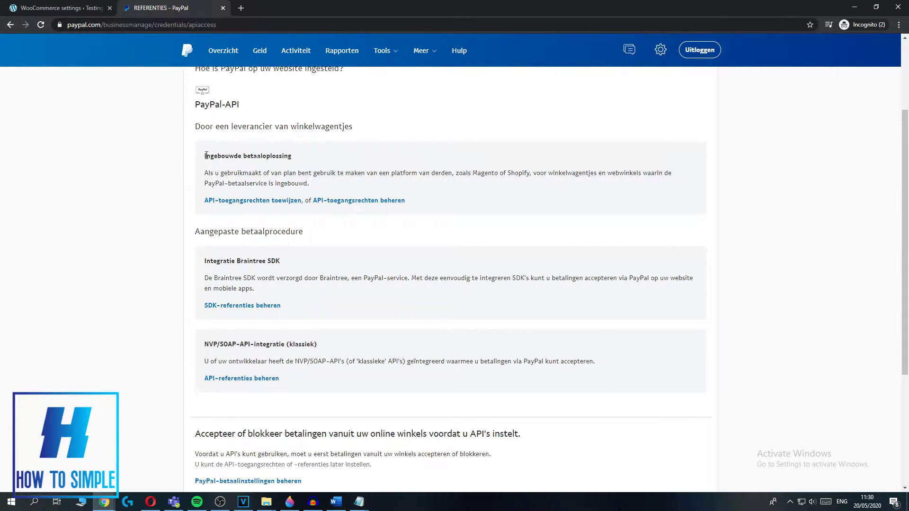
pyautogui.moveTo(206, 155); pyautogui.dragTo(256, 173)
pyautogui.moveTo(205, 259); pyautogui.dragTo(349, 308)
pyautogui.click(349, 307)
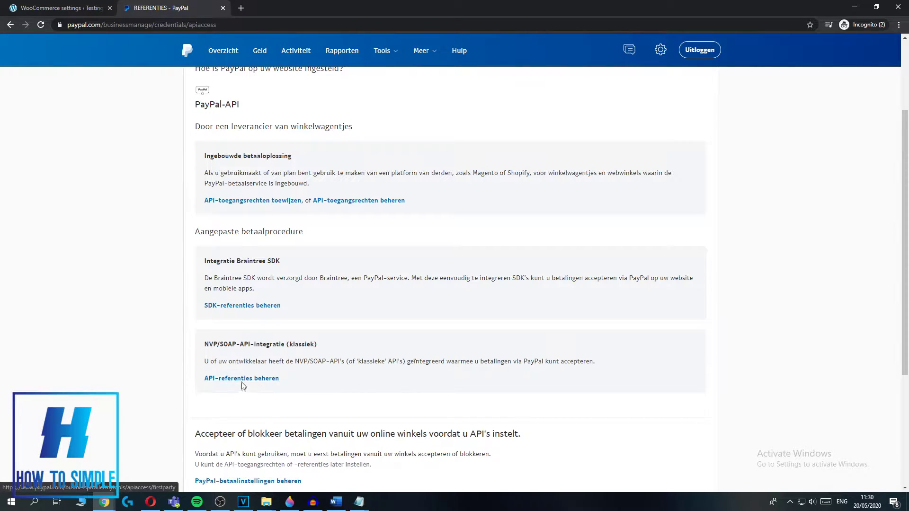
pyautogui.click(228, 381)
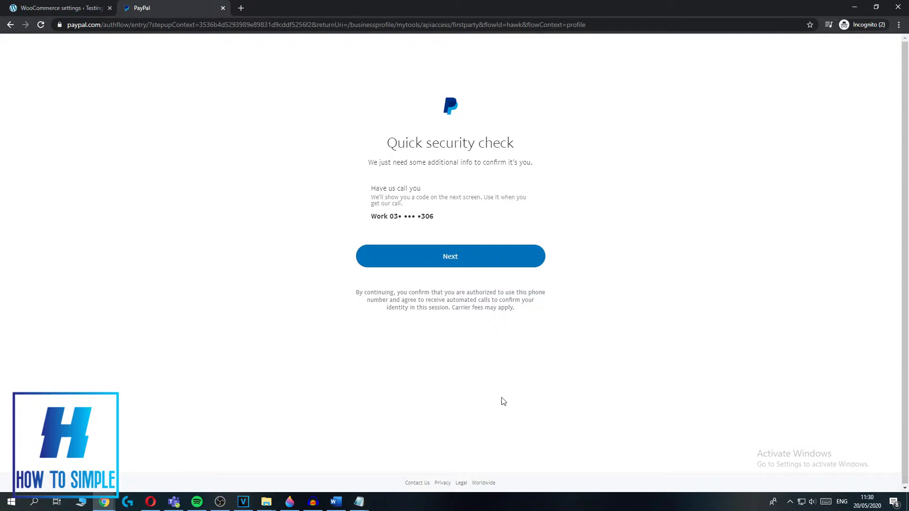
# - Continue past PayPal's Quick security check and return to the WooCommerce tab
pyautogui.click(423, 264)
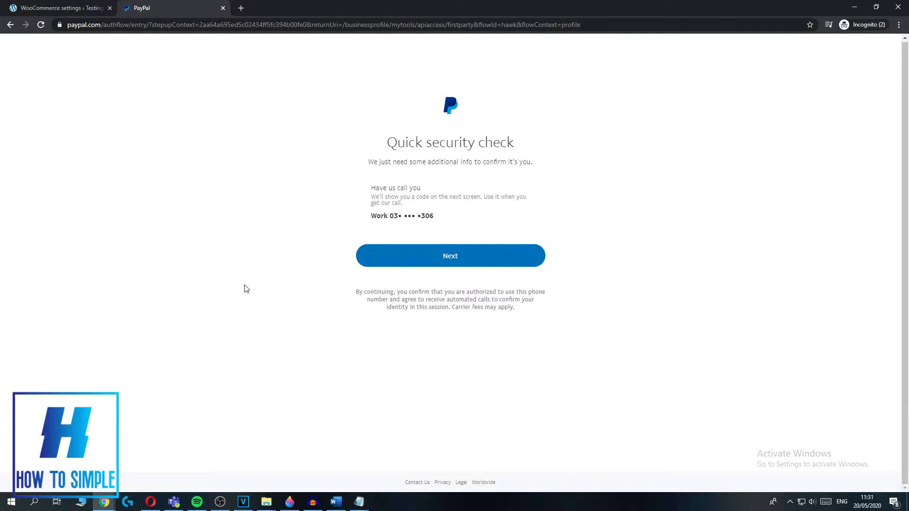
pyautogui.click(53, 8)
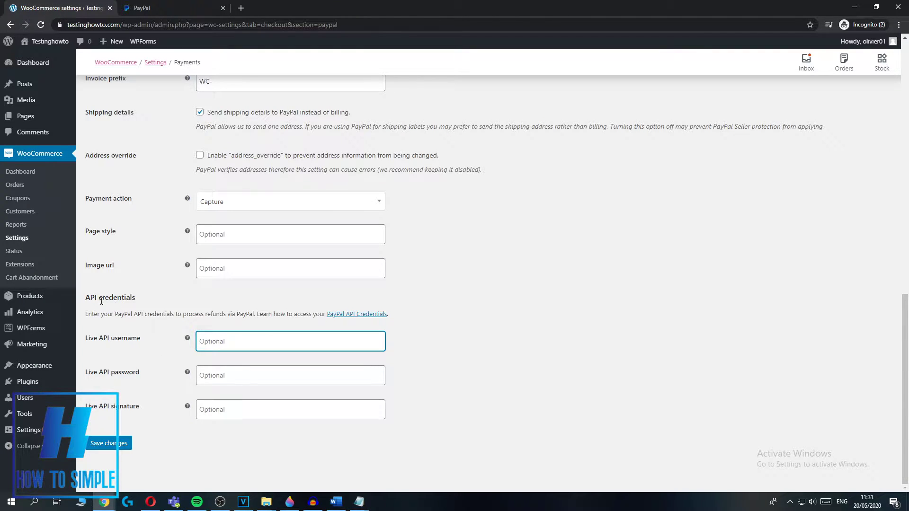
# - Look over WooCommerce's empty Live API username, password and signature fields, then return to PayPal
pyautogui.moveTo(86, 298); pyautogui.dragTo(139, 304)
pyautogui.click(136, 374)
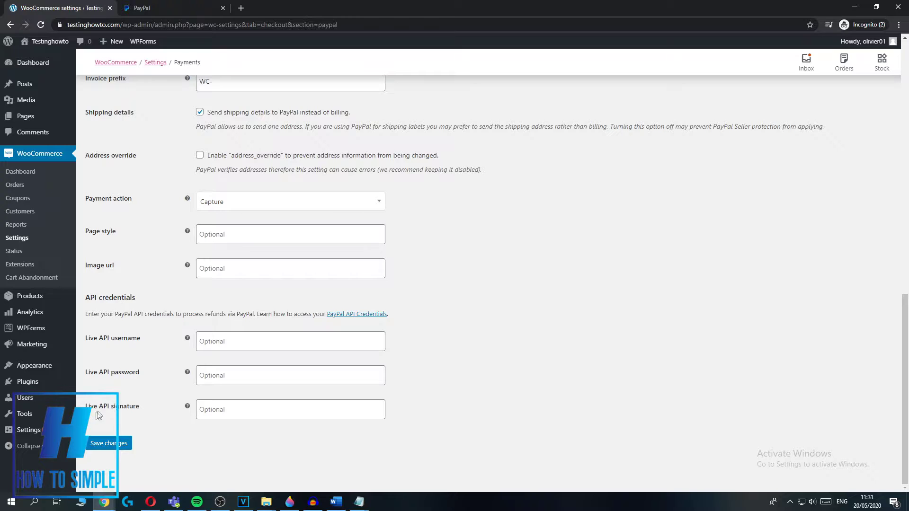
pyautogui.click(142, 8)
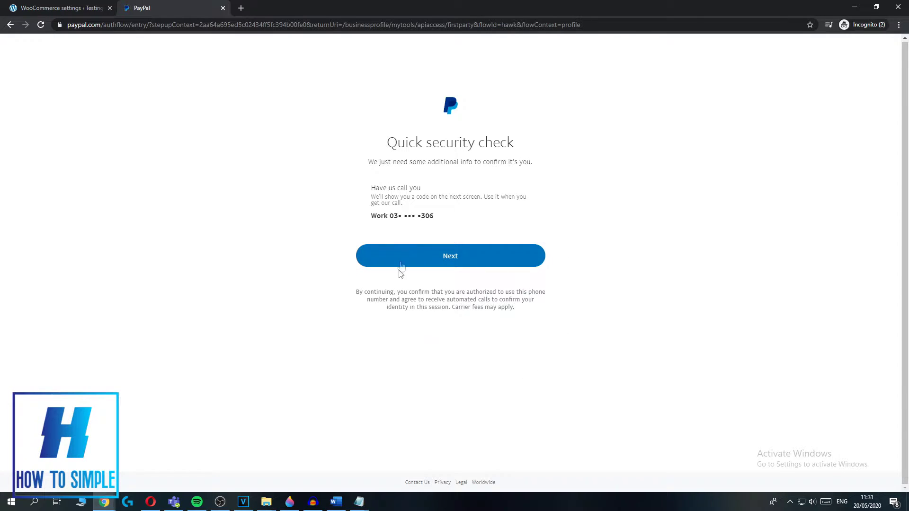
# - Fill in the Live API username, password and signature fields in WooCommerce's PayPal settings
pyautogui.click(81, 13)
pyautogui.click(216, 342)
pyautogui.click(214, 375)
pyautogui.click(209, 409)
pyautogui.click(238, 346)
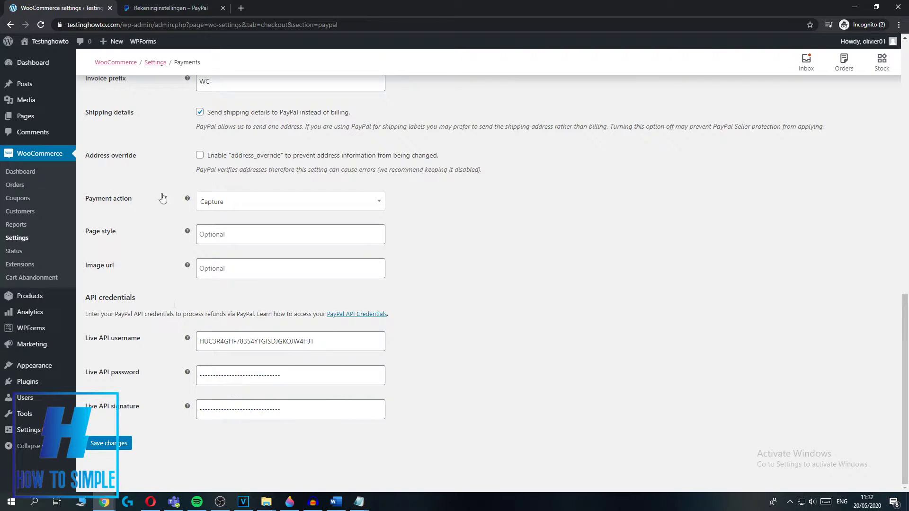
pyautogui.click(162, 4)
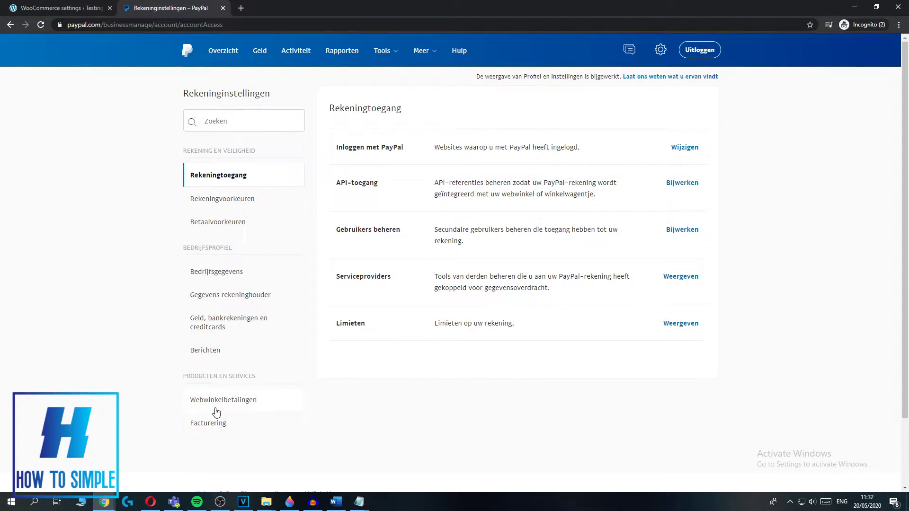
# - Open Webwinkelbetalingen and its Instant Payment Notification settings in PayPal
pyautogui.click(198, 400)
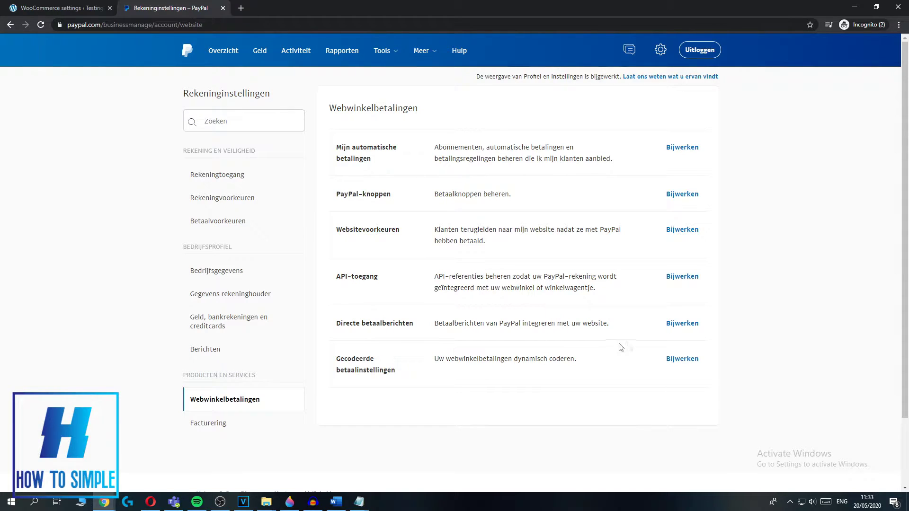
pyautogui.click(672, 326)
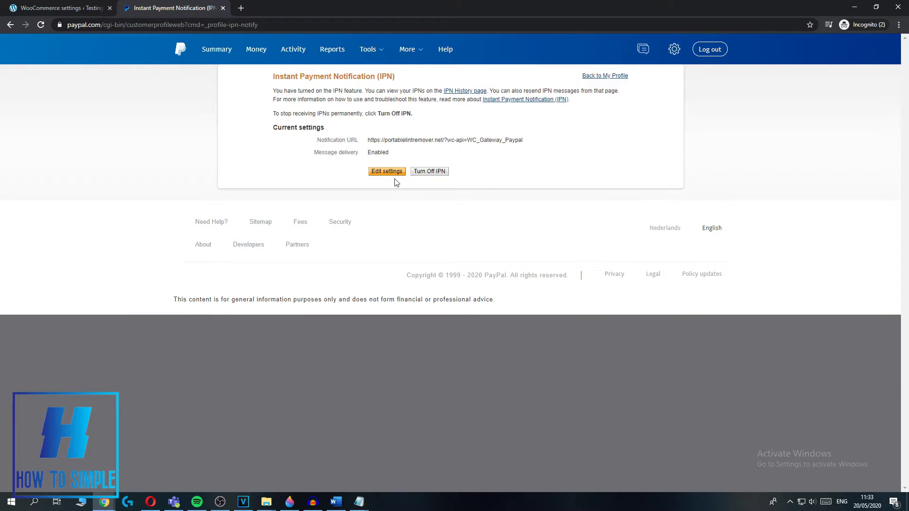
# - Edit the IPN settings and paste the WooCommerce notification URL into the URL field
pyautogui.click(392, 174)
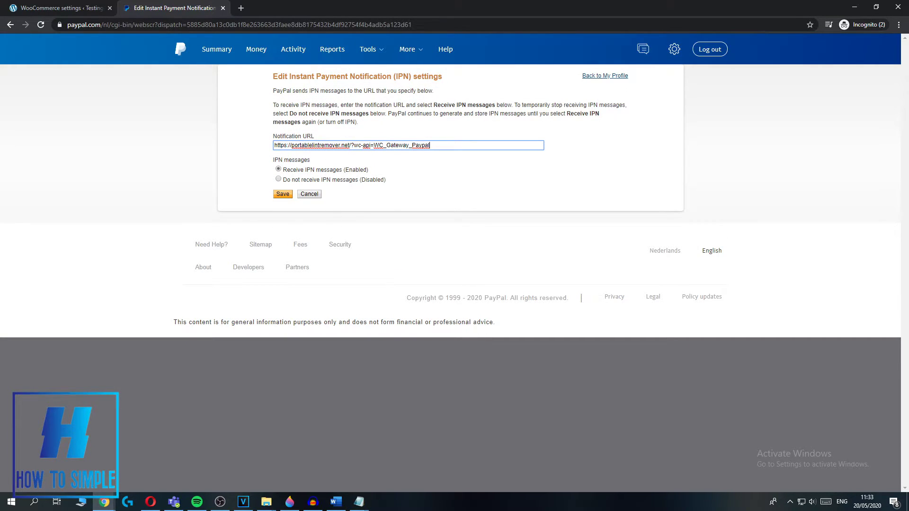
pyautogui.hotkey('alt', 'Tab')
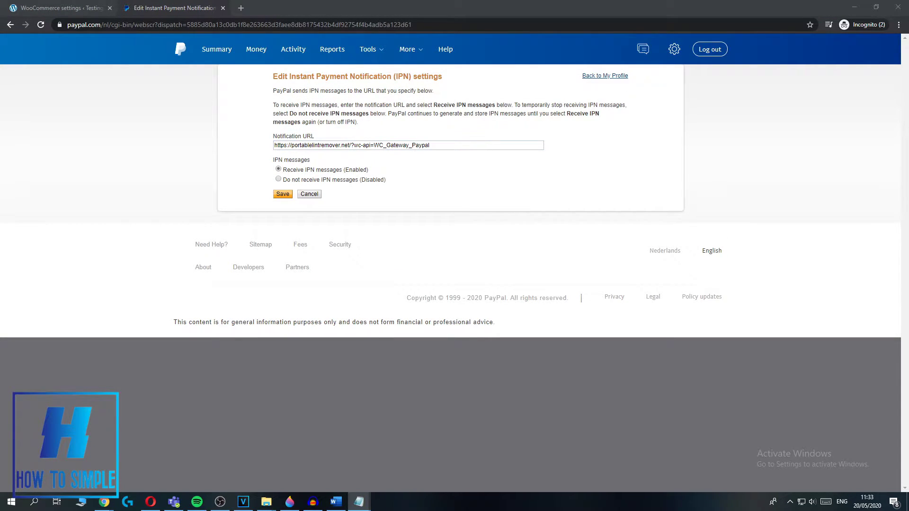
pyautogui.tripleClick(282, 145)
pyautogui.write('https://yourdomain.com/?wc-api=WC_Gateway_Paypal')
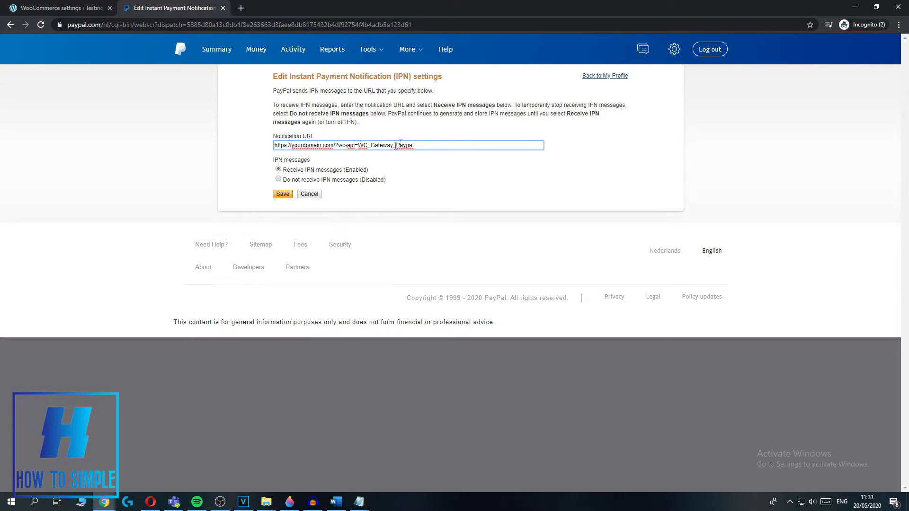
pyautogui.moveTo(419, 144); pyautogui.dragTo(264, 147)
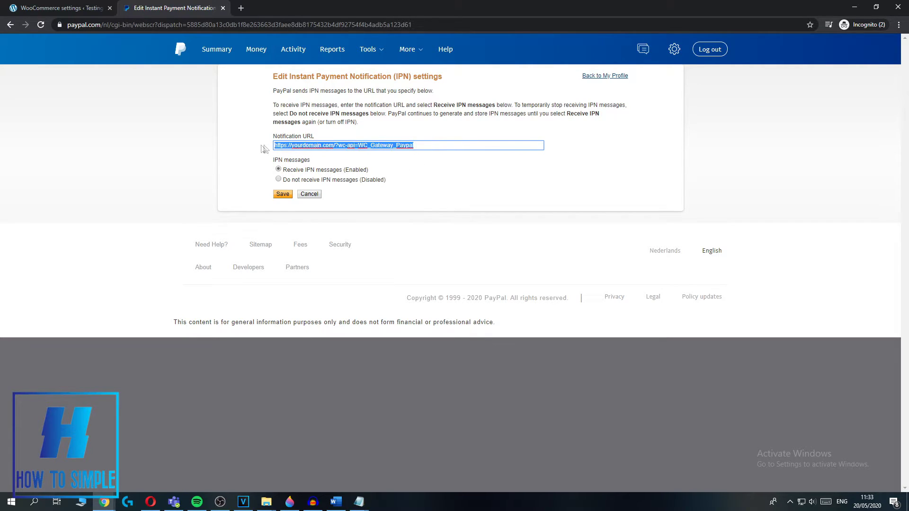
pyautogui.click(349, 159)
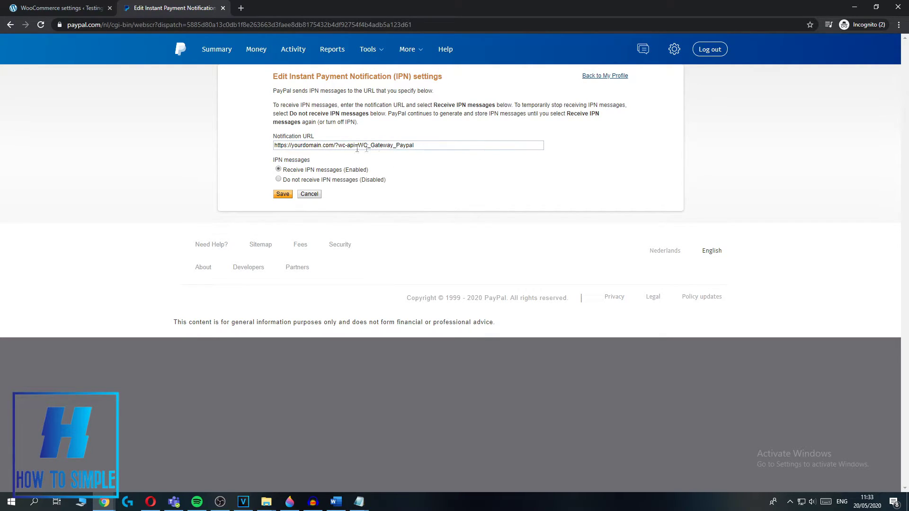
# - Replace the URL's placeholder domain with 'testinghowto' and save the IPN settings
pyautogui.moveTo(292, 146); pyautogui.dragTo(322, 147)
pyautogui.write('TEST')
pyautogui.press('BackSpace')
pyautogui.press('BackSpace')
pyautogui.press('BackSpace')
pyautogui.press('BackSpace')
pyautogui.write('testinghowto')
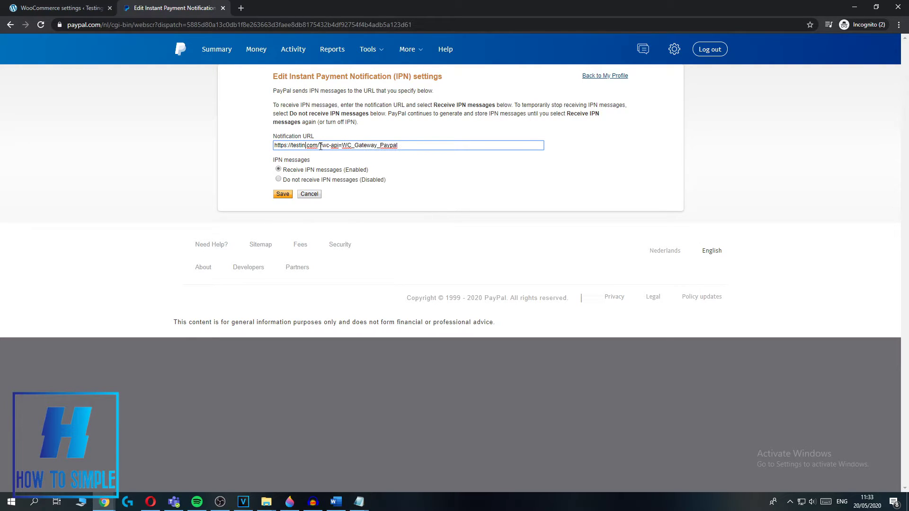
pyautogui.click(280, 196)
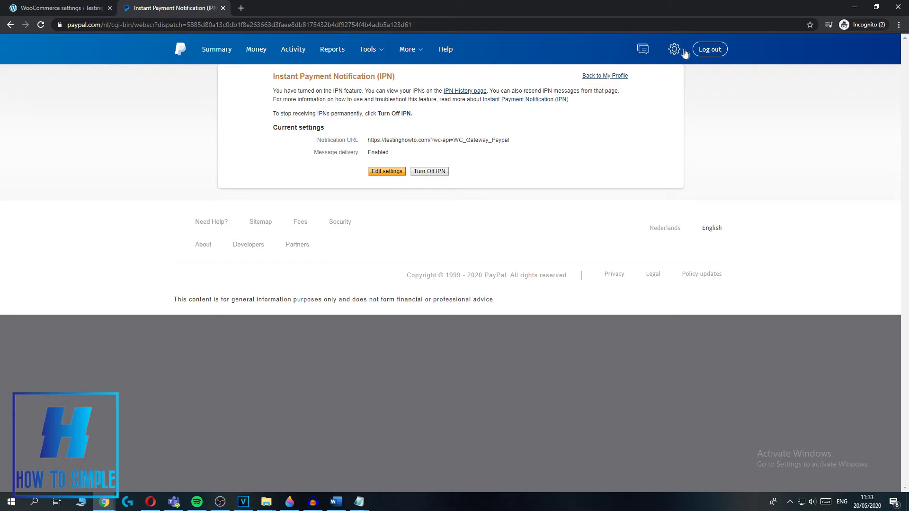
# - Go to PayPal's website payment preferences under Account Settings > Webwinkelbetalingen
pyautogui.moveTo(674, 49)
pyautogui.click(636, 97)
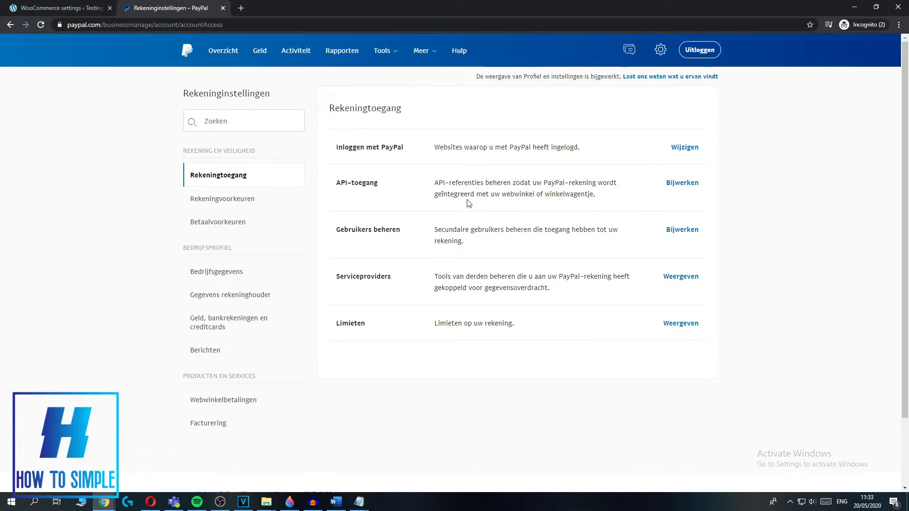
pyautogui.click(206, 403)
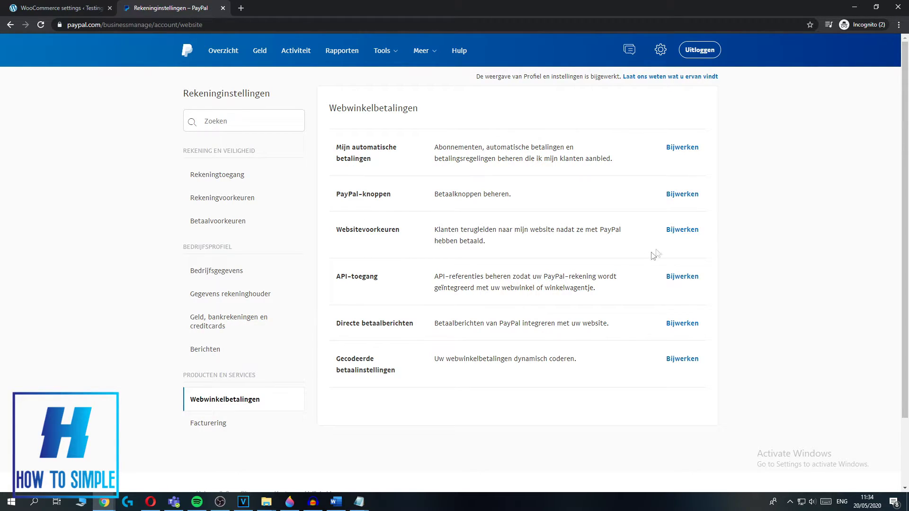
pyautogui.click(677, 231)
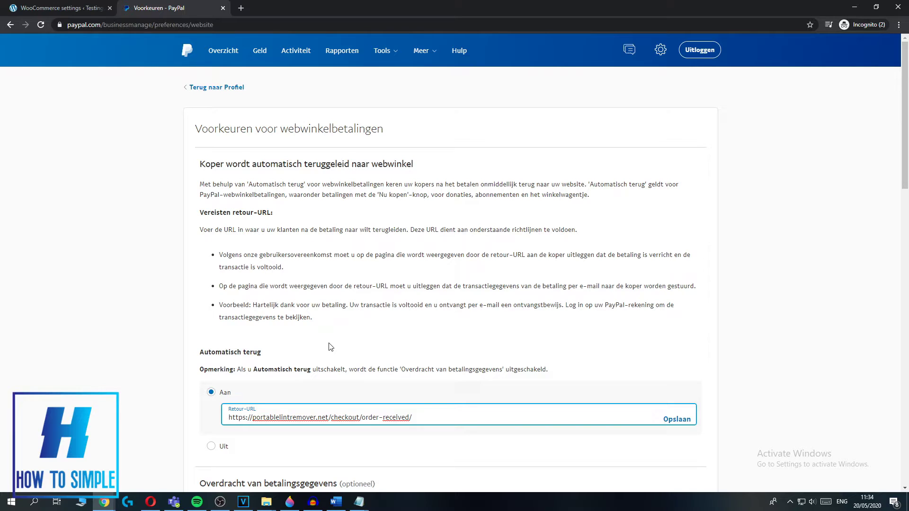
pyautogui.tripleClick(425, 417)
pyautogui.click(459, 416)
pyautogui.moveTo(459, 416); pyautogui.dragTo(244, 448)
pyautogui.hotkey('alt', 'Tab')
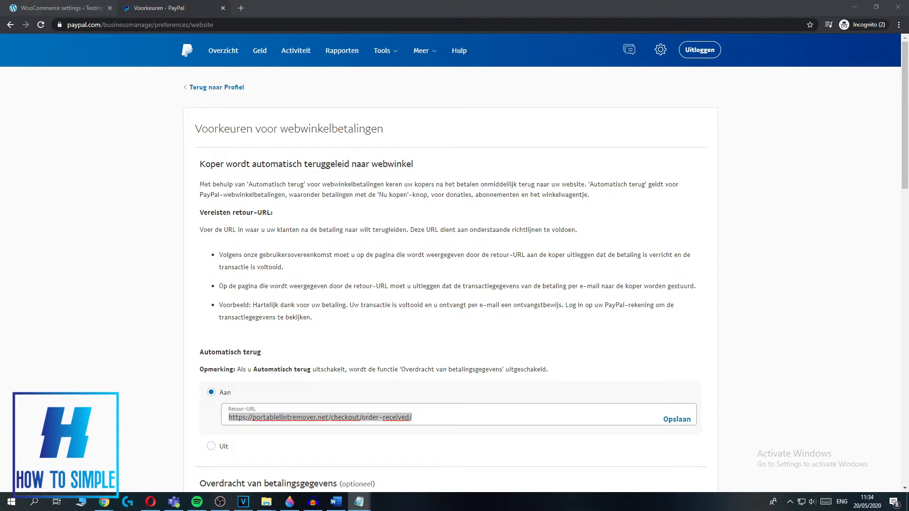
pyautogui.moveTo(414, 417); pyautogui.dragTo(209, 417)
pyautogui.write('https://yourdomain.com/checkout/order-received/')
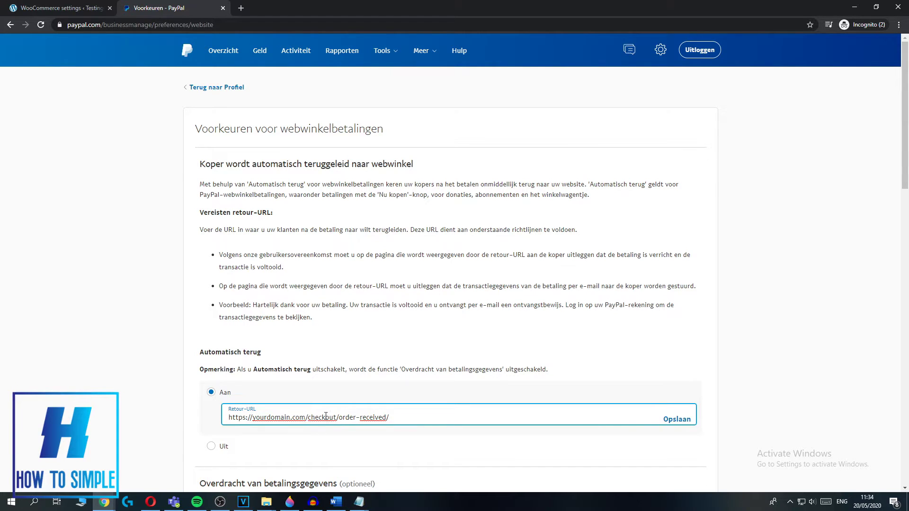
pyautogui.moveTo(291, 418); pyautogui.dragTo(262, 419)
pyautogui.write('test')
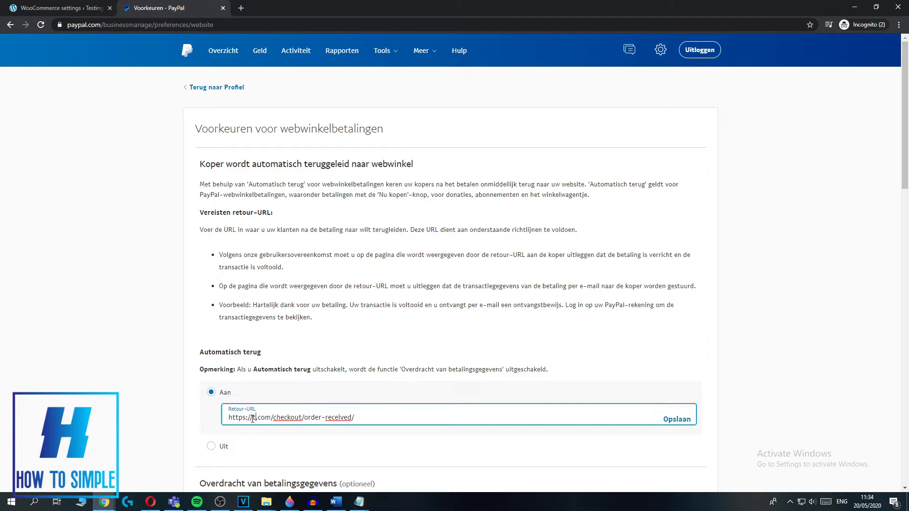
pyautogui.write('inghowto')
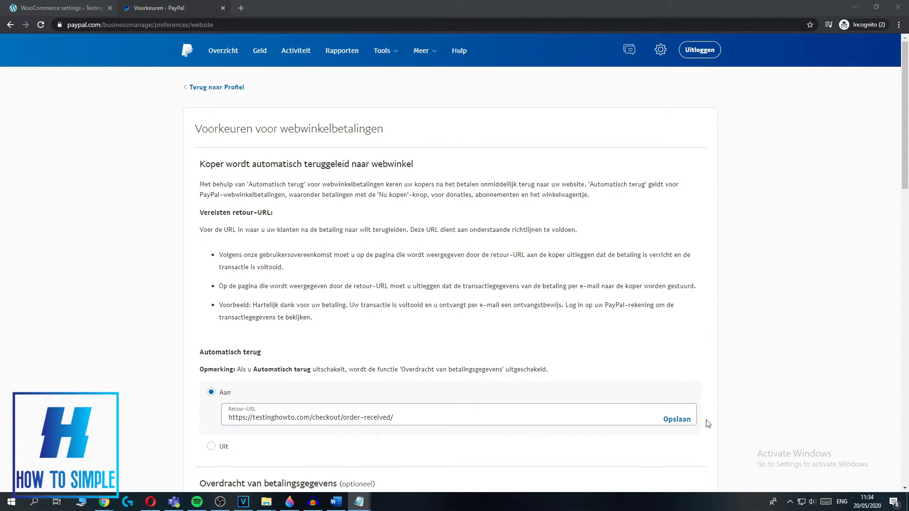
pyautogui.click(678, 422)
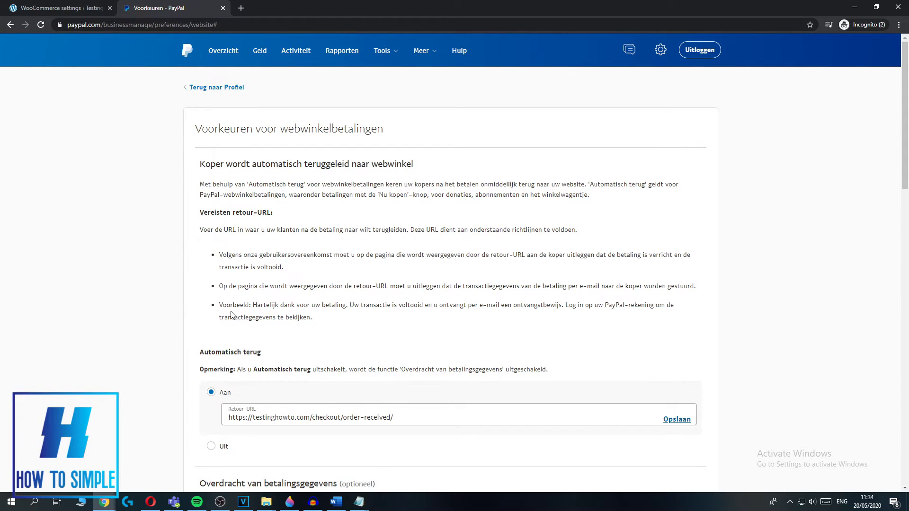
# - Copy the Identiteitscode value from the Overdracht van betalingsgegevens section
pyautogui.scroll(-3, 232, 315)
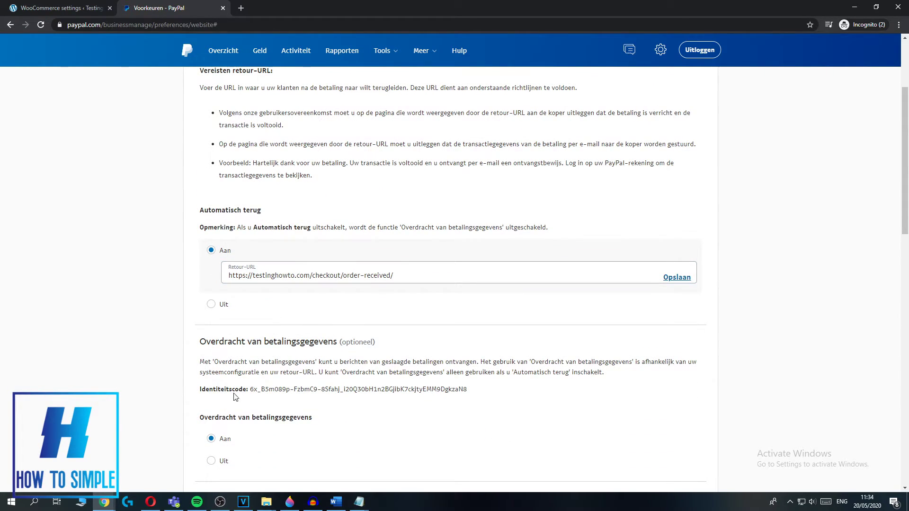
pyautogui.moveTo(252, 388); pyautogui.dragTo(467, 391)
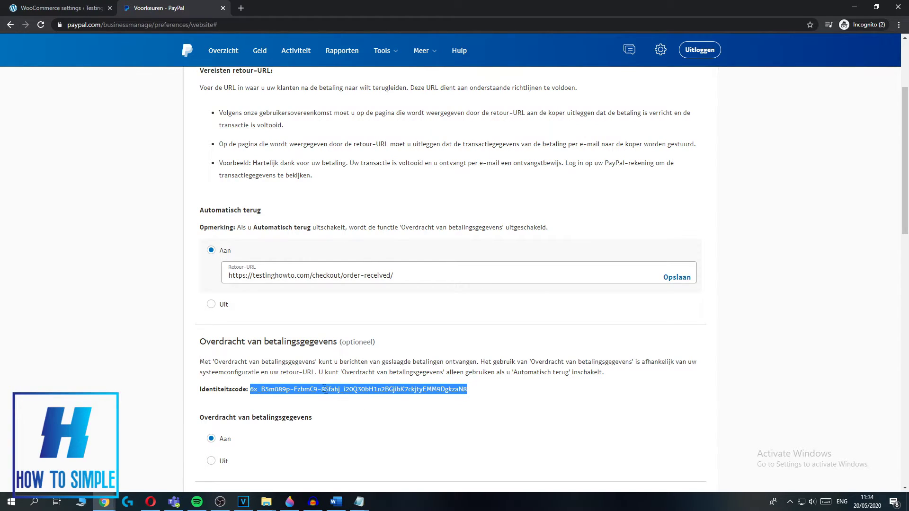
pyautogui.click(319, 374)
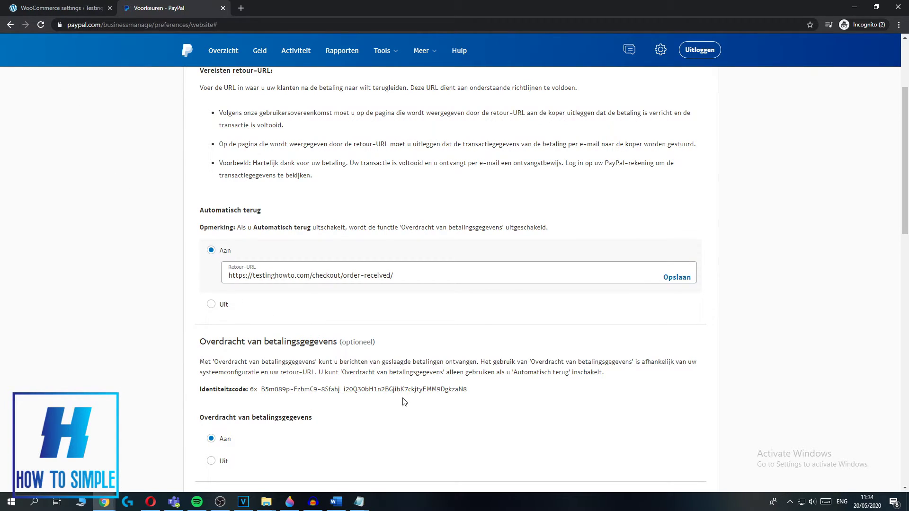
pyautogui.moveTo(471, 391); pyautogui.dragTo(251, 392)
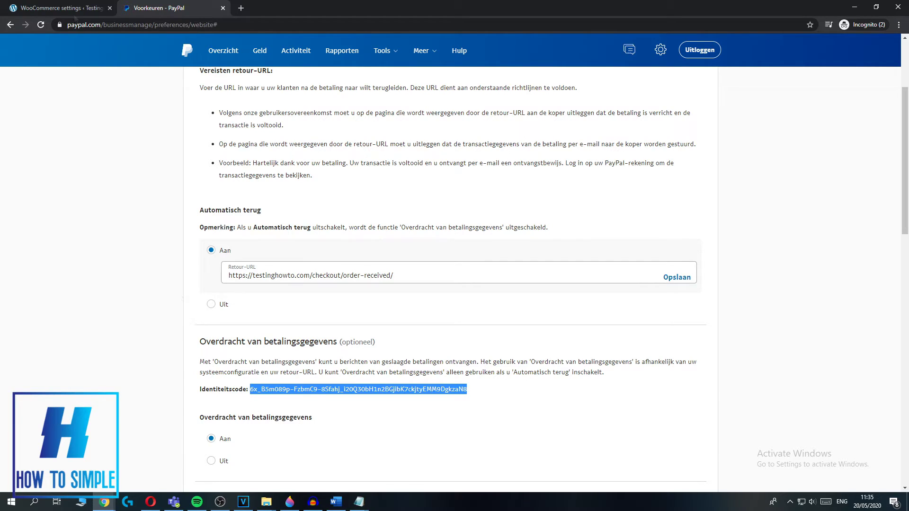
pyautogui.click(62, 9)
# - Paste the copied token into WooCommerce's PayPal identity token field
pyautogui.scroll(5, 209, 226)
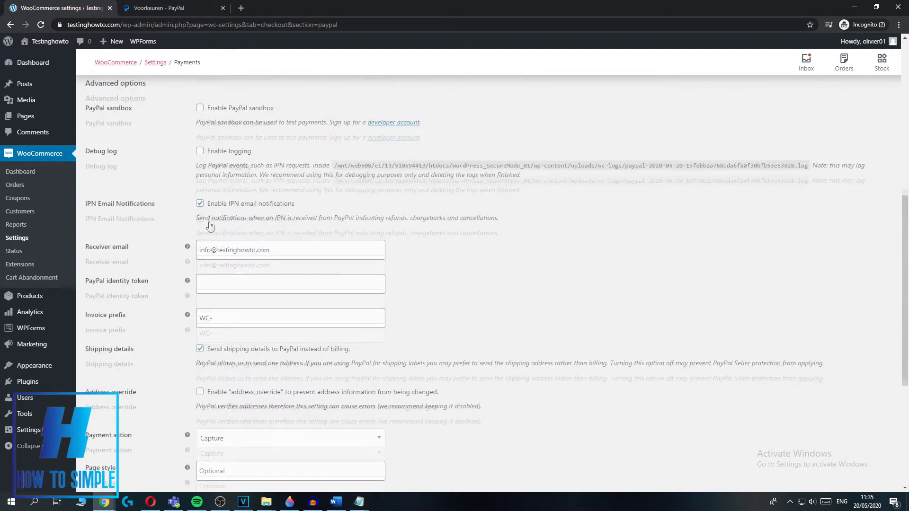
pyautogui.moveTo(86, 376); pyautogui.dragTo(159, 382)
pyautogui.click(222, 379)
pyautogui.hotkey('ctrl', 'v')
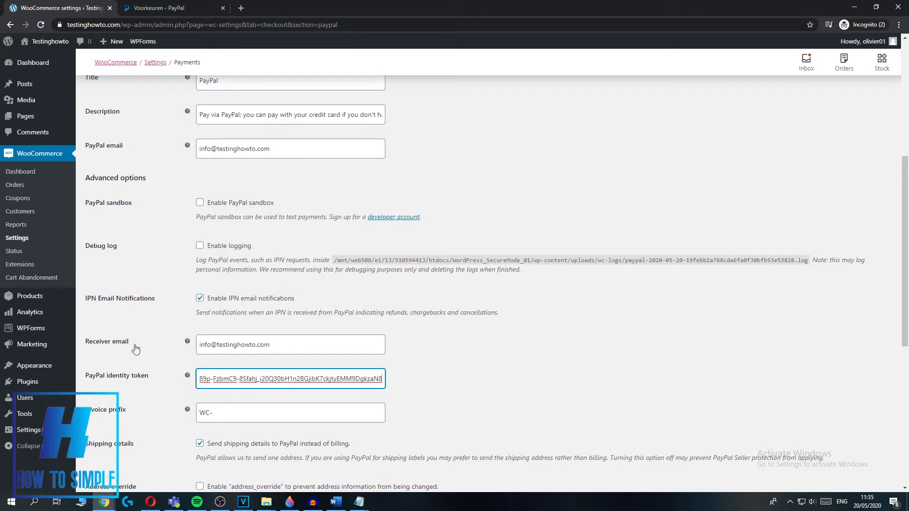
# - Replace the Receiver email with the PayPal account's e-mail address
pyautogui.moveTo(284, 345); pyautogui.dragTo(197, 350)
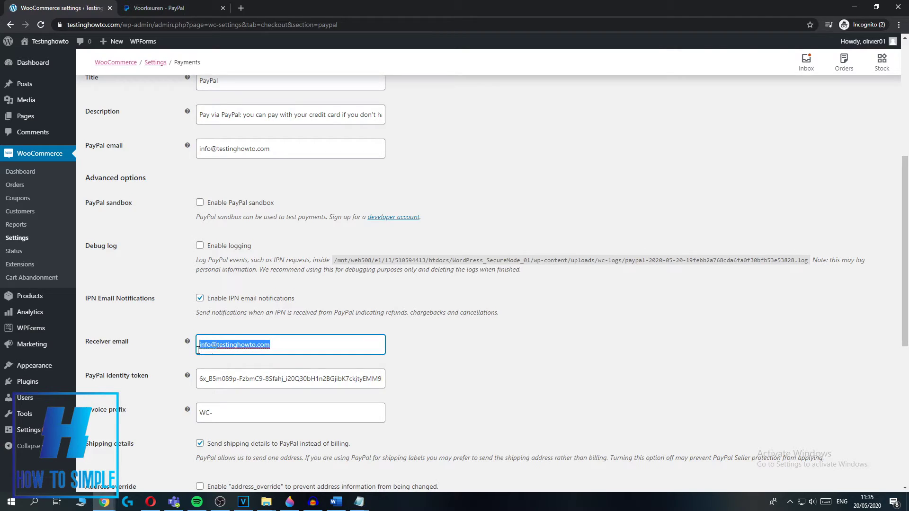
pyautogui.press('BackSpace')
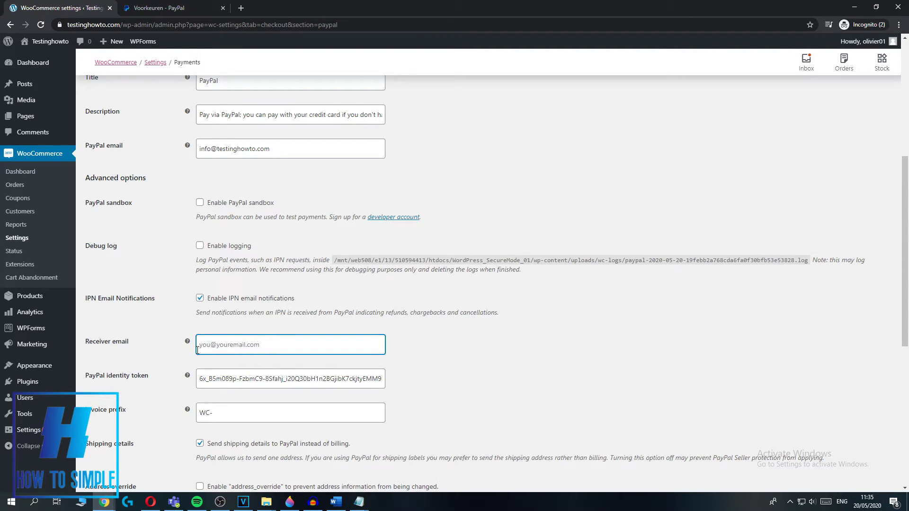
pyautogui.write('ca')
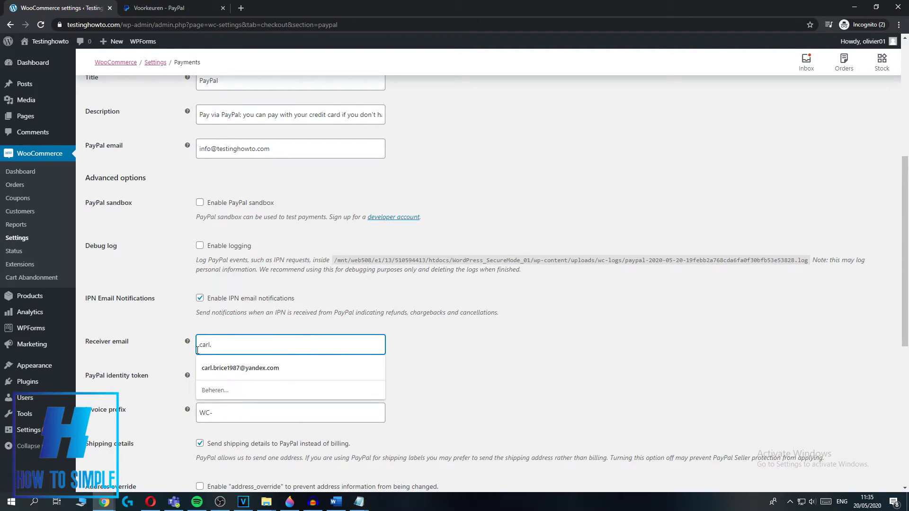
pyautogui.write('rl.')
pyautogui.press('Down')
pyautogui.press('Return')
# - Set the PayPal email field to the same account address as the Receiver email
pyautogui.moveTo(137, 349); pyautogui.dragTo(88, 344)
pyautogui.click(112, 320)
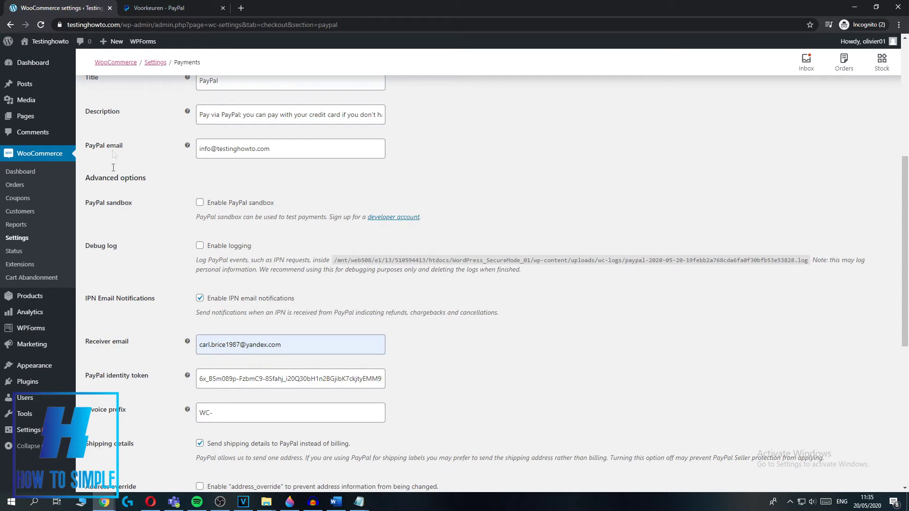
pyautogui.scroll(3, 148, 238)
pyautogui.click(159, 7)
pyautogui.scroll(4, 216, 72)
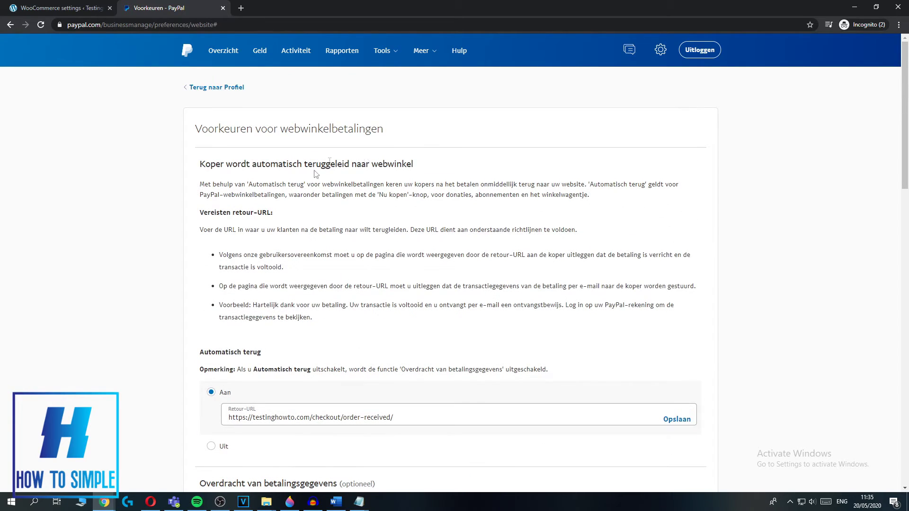
pyautogui.click(60, 6)
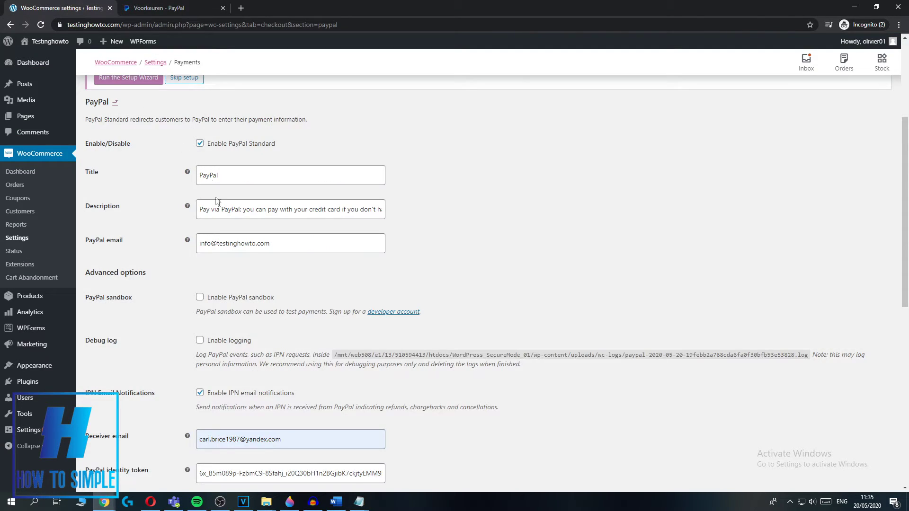
pyautogui.scroll(3, 216, 199)
pyautogui.moveTo(220, 318); pyautogui.dragTo(191, 322)
pyautogui.moveTo(274, 386); pyautogui.dragTo(198, 393)
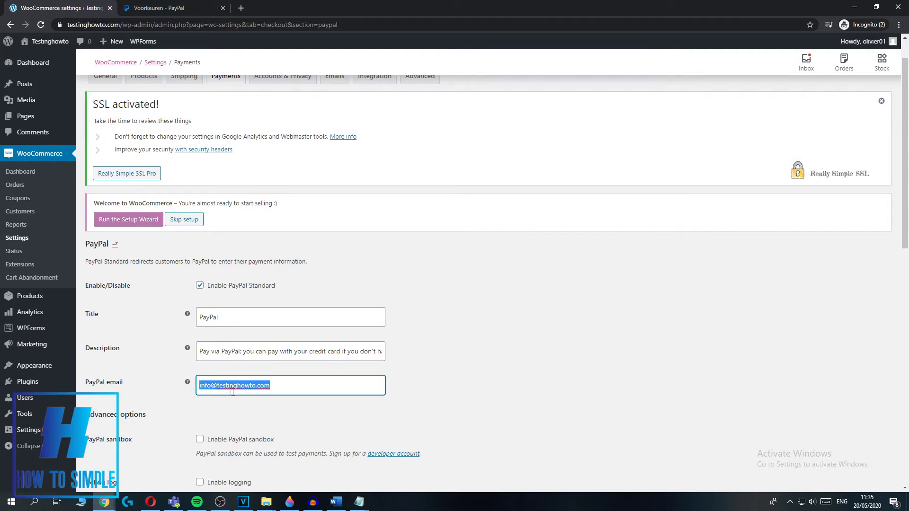
pyautogui.scroll(-5, 229, 392)
pyautogui.tripleClick(234, 345)
pyautogui.hotkey('ctrl', 'c')
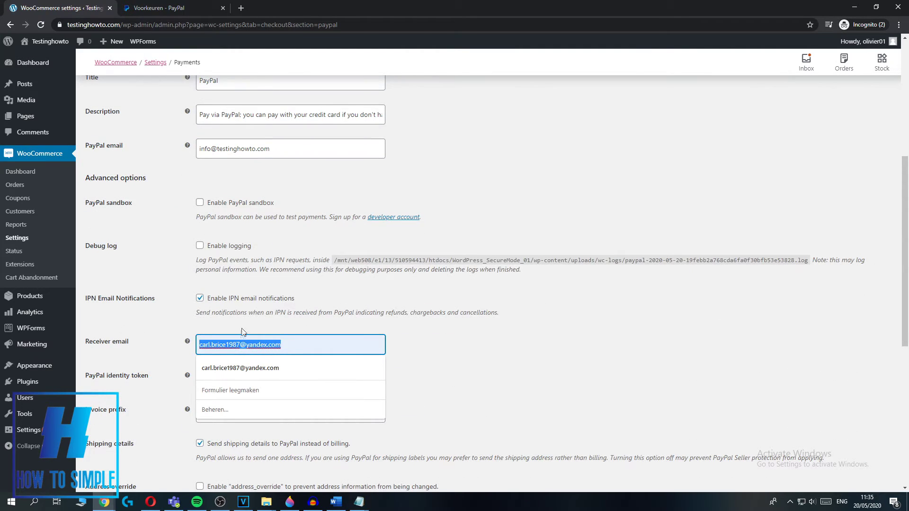
pyautogui.scroll(4, 242, 334)
pyautogui.moveTo(269, 338); pyautogui.dragTo(181, 346)
pyautogui.hotkey('ctrl', 'v')
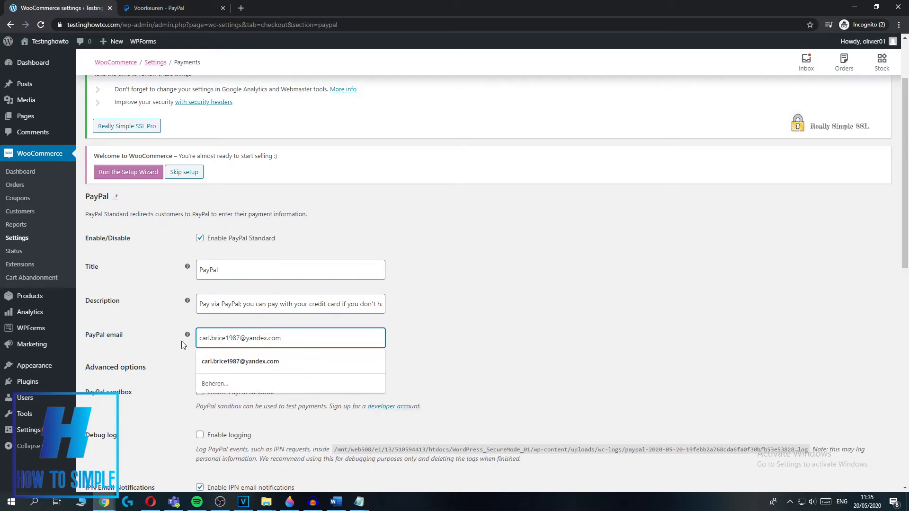
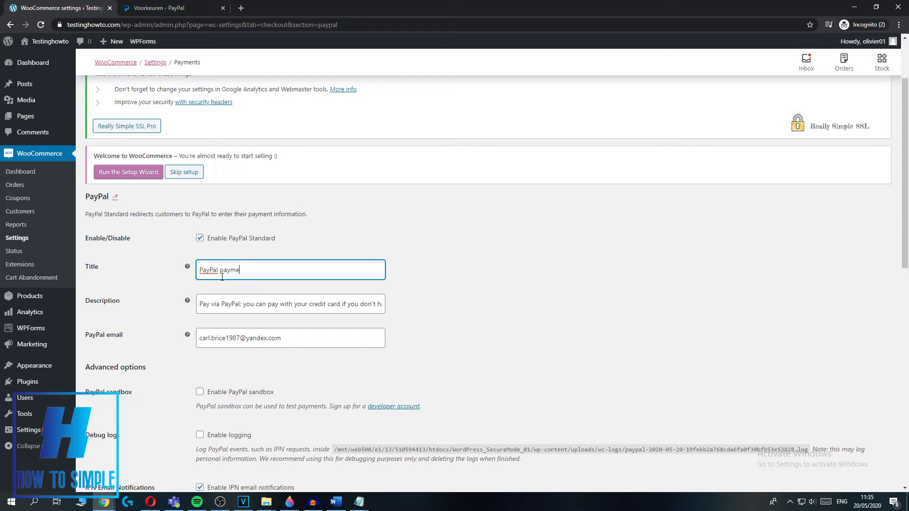
# - Review the PayPal settings and keep the payment action on Capture
pyautogui.scroll(-3, 200, 282)
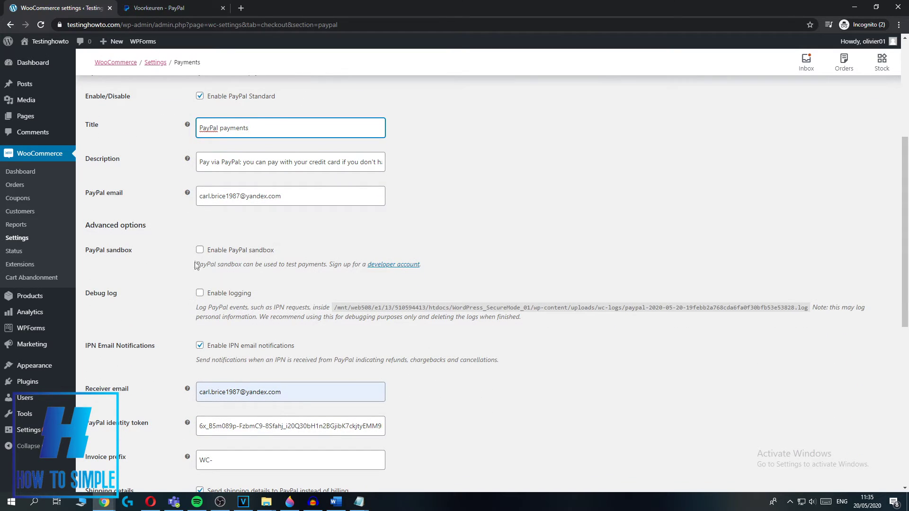
pyautogui.hotkey('ctrl', 'a')
pyautogui.click(126, 272)
pyautogui.scroll(-3, 131, 279)
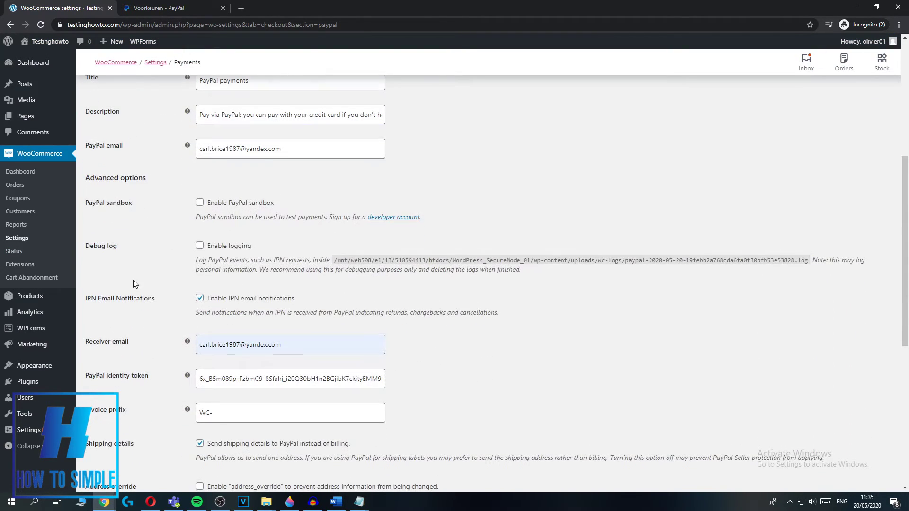
pyautogui.scroll(-3, 129, 276)
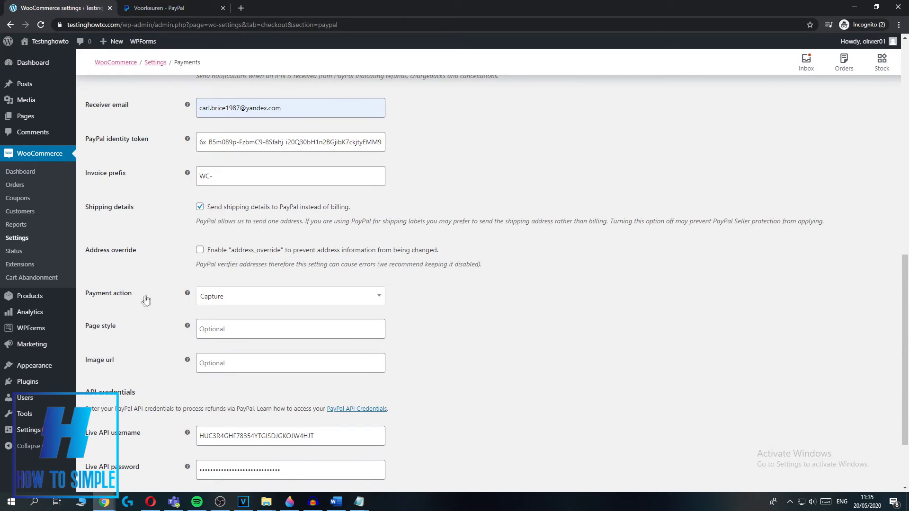
pyautogui.click(229, 302)
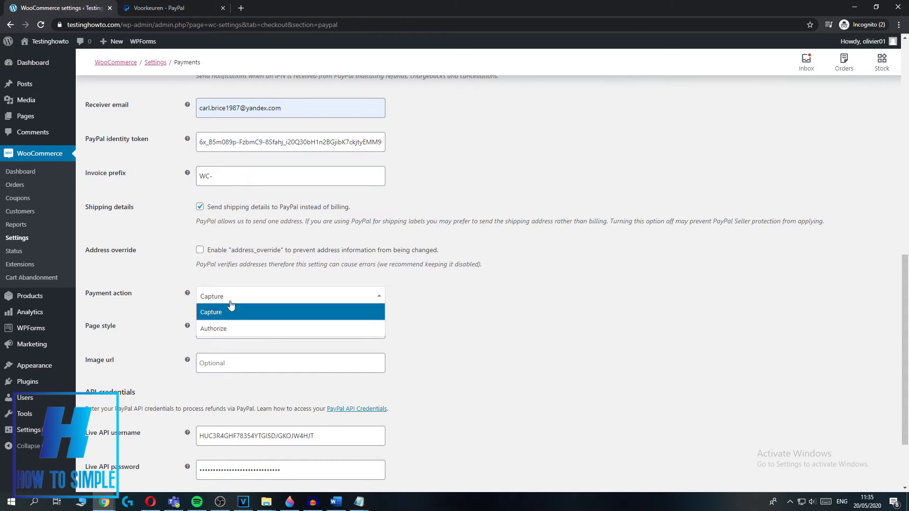
pyautogui.click(225, 306)
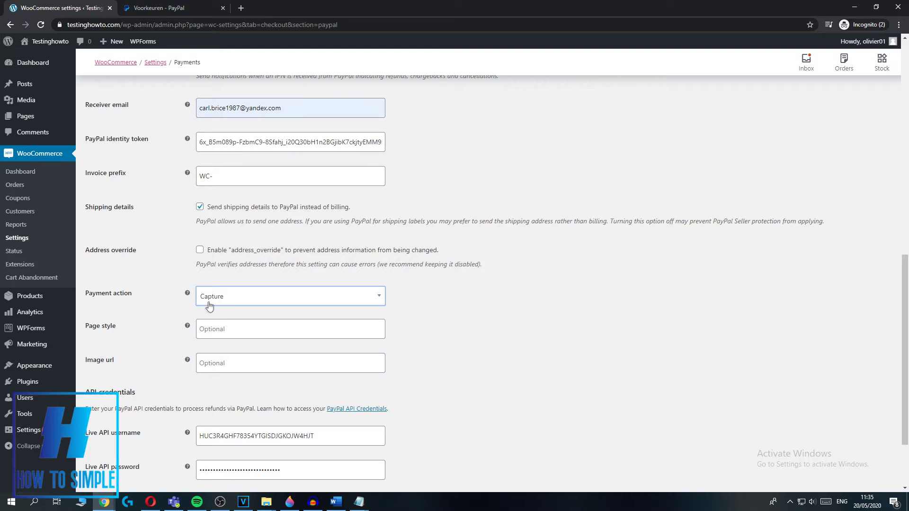
# - Start a store address in a new tab, then save the PayPal Standard settings
pyautogui.scroll(-1, 162, 289)
pyautogui.press('Tab')
pyautogui.scroll(-1, 156, 293)
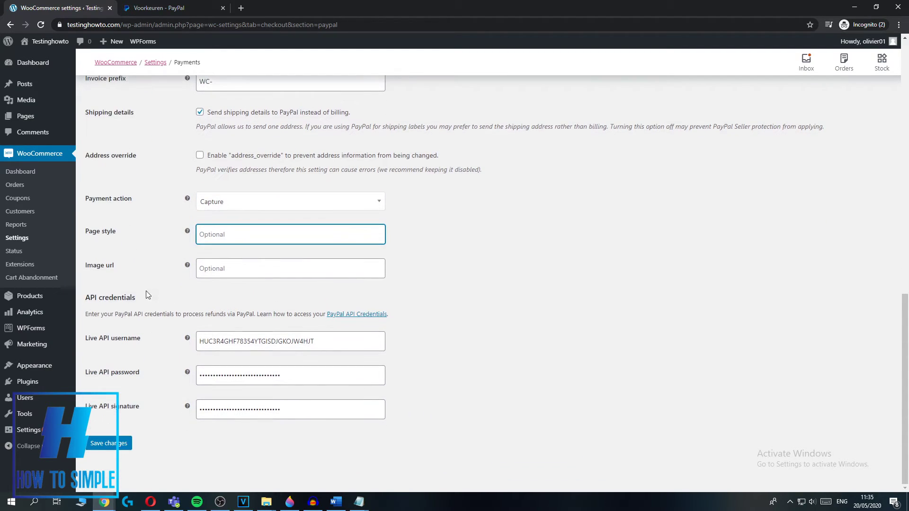
pyautogui.scroll(4, 128, 96)
pyautogui.click(242, 7)
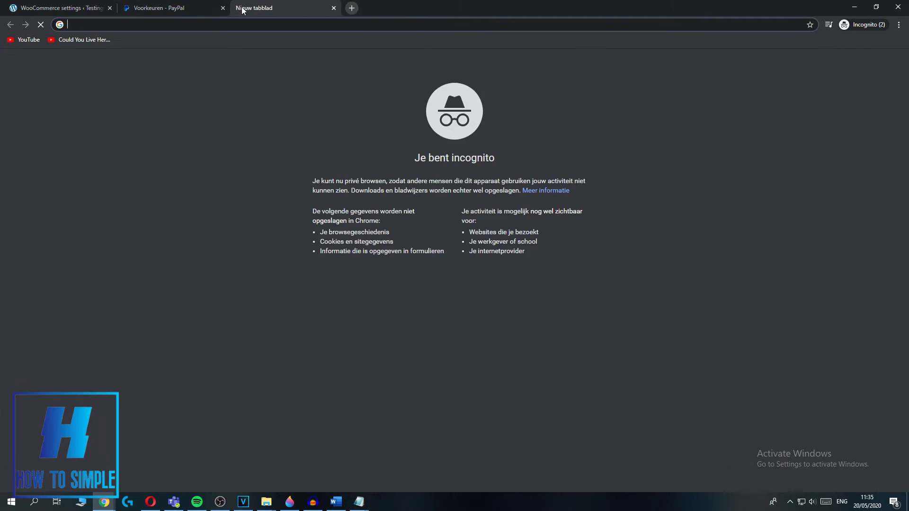
pyautogui.write('how')
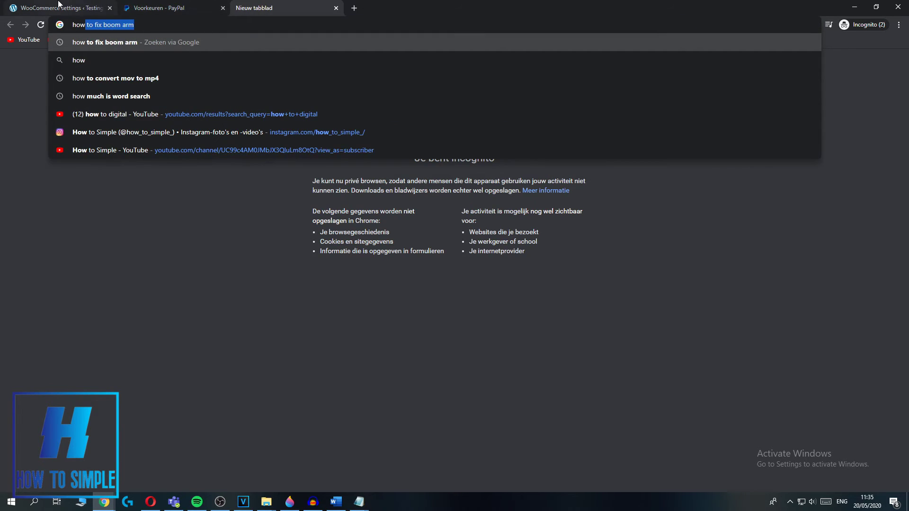
pyautogui.click(58, 5)
pyautogui.scroll(-3, 230, 403)
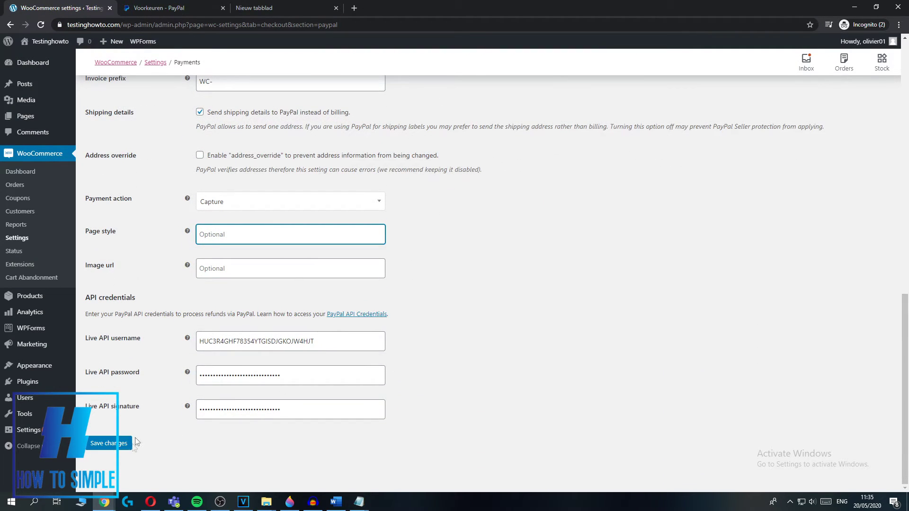
pyautogui.click(93, 450)
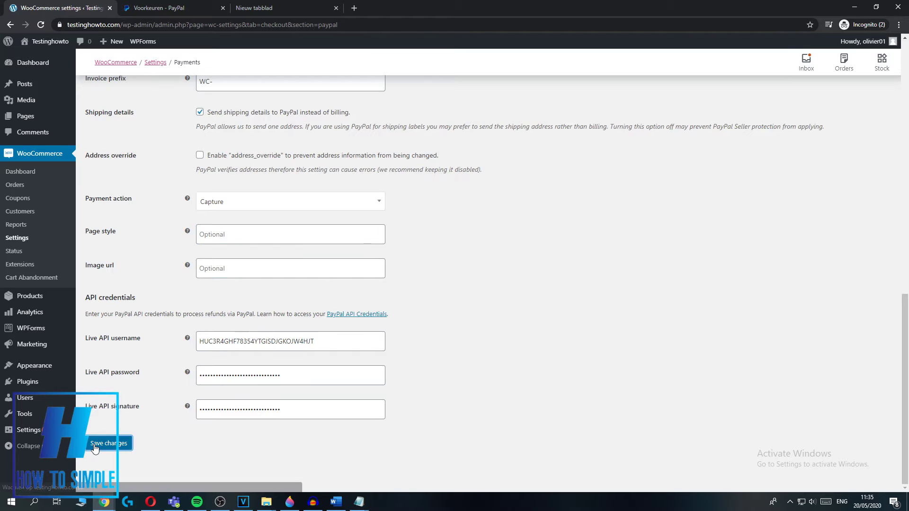
# - Load the testinghowto.com storefront home page in the new tab
pyautogui.click(265, 7)
pyautogui.hotkey('ctrl', 'a')
pyautogui.write('testingto')
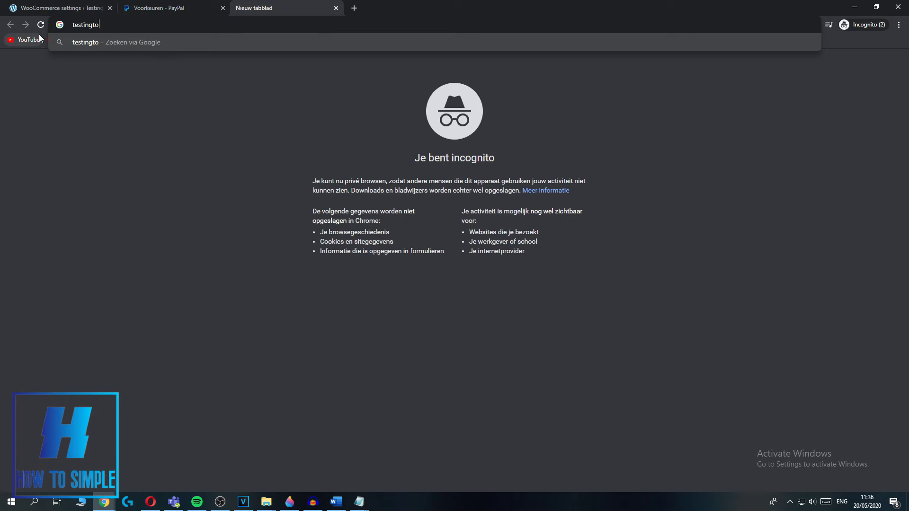
pyautogui.press('BackSpace')
pyautogui.write('howto.com')
pyautogui.press('Return')
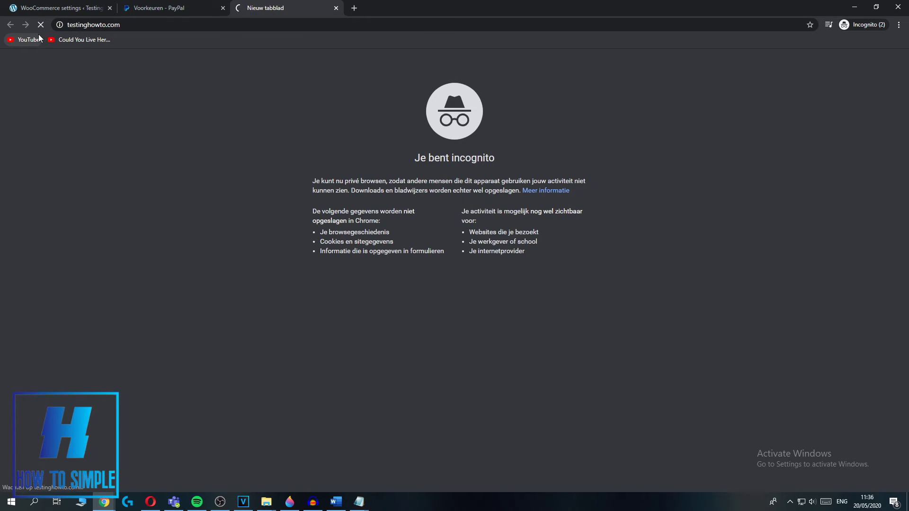
pyautogui.click(63, 7)
pyautogui.click(294, 6)
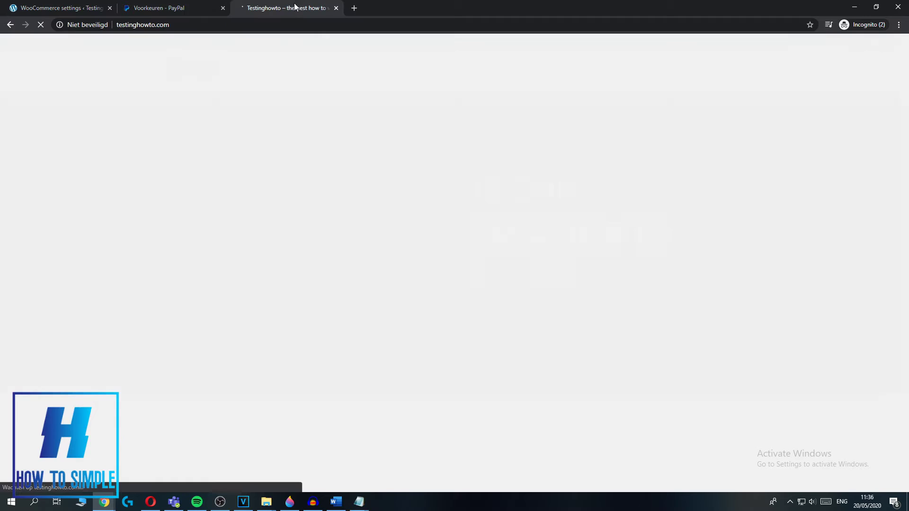
pyautogui.scroll(-6, 416, 174)
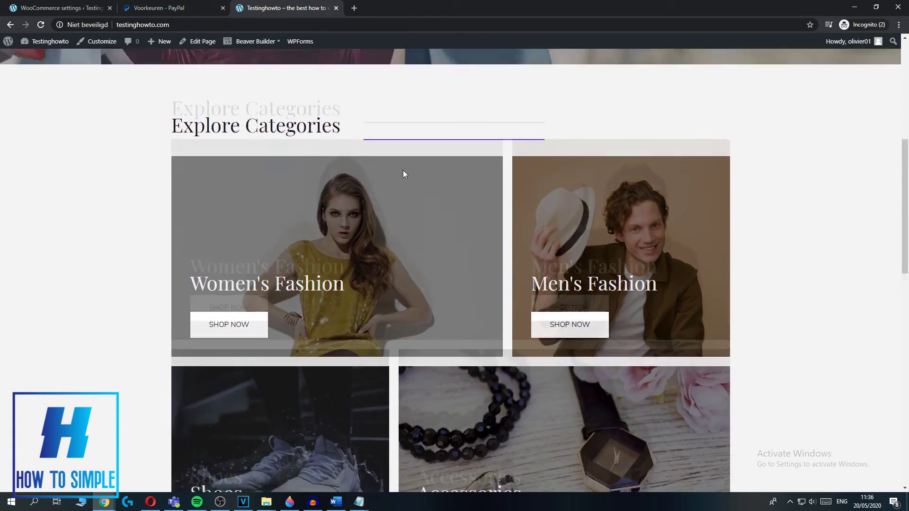
pyautogui.scroll(7, 404, 174)
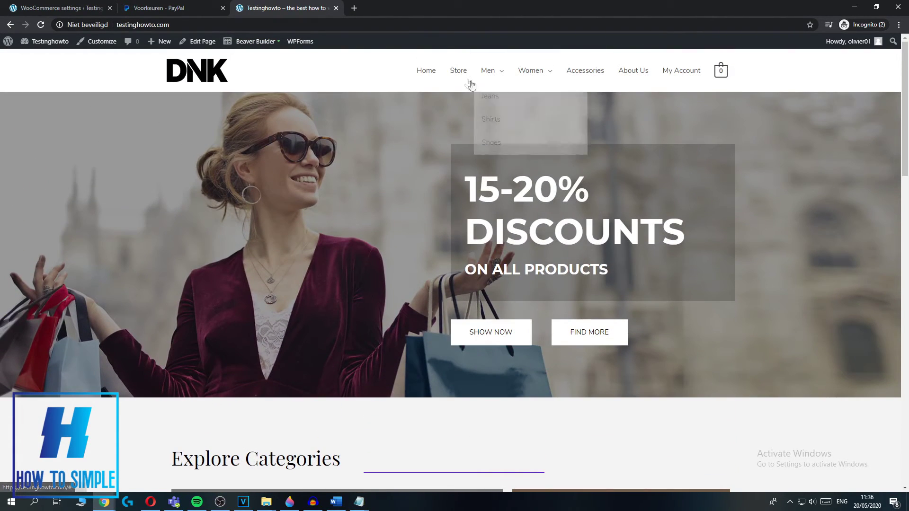
# - Open the Anchor Bracelet from the Store, view the cart, and go to checkout
pyautogui.click(460, 74)
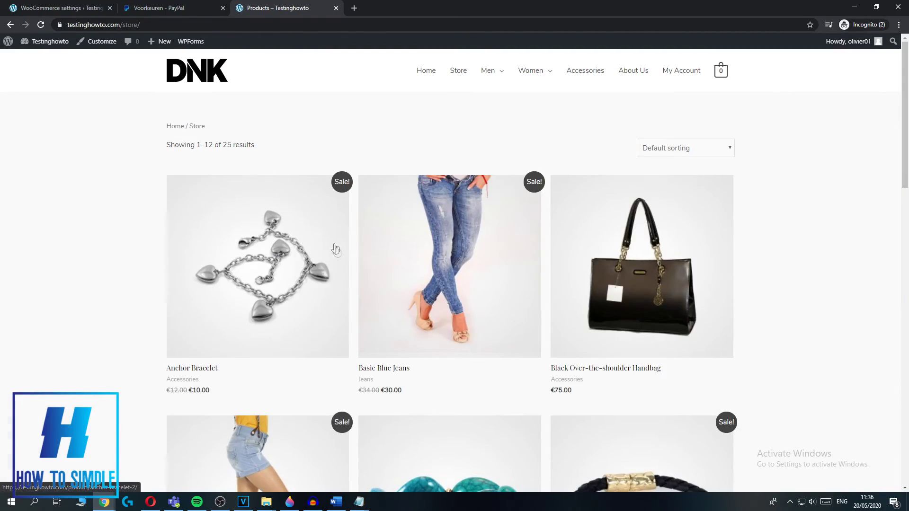
pyautogui.click(218, 347)
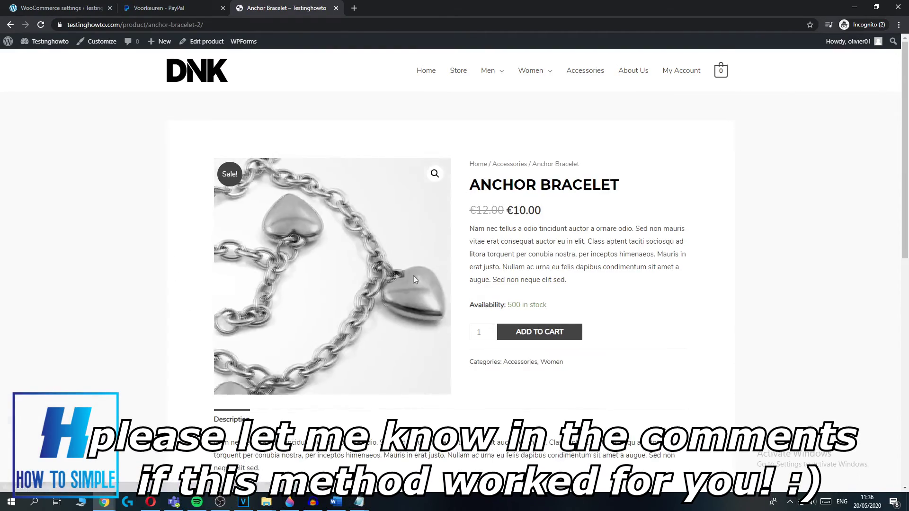
pyautogui.scroll(-2, 519, 244)
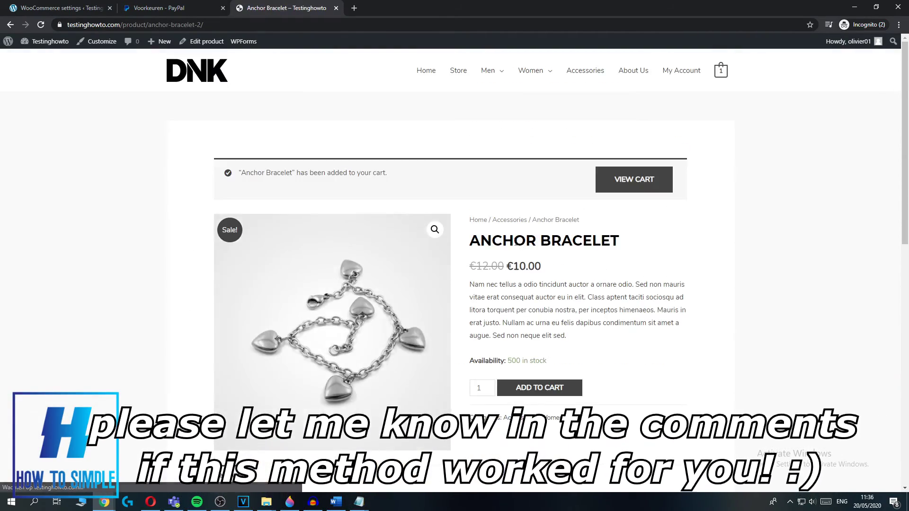
pyautogui.scroll(-3, 521, 237)
pyautogui.click(631, 96)
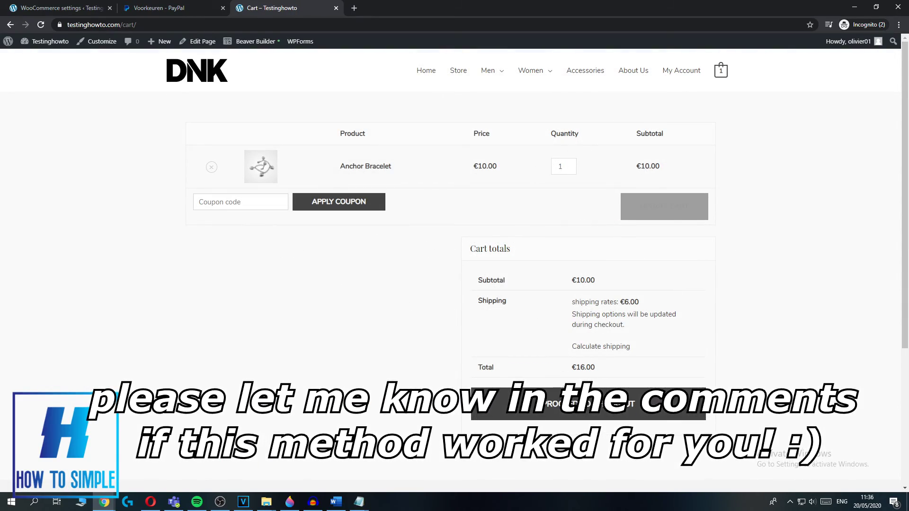
pyautogui.click(563, 403)
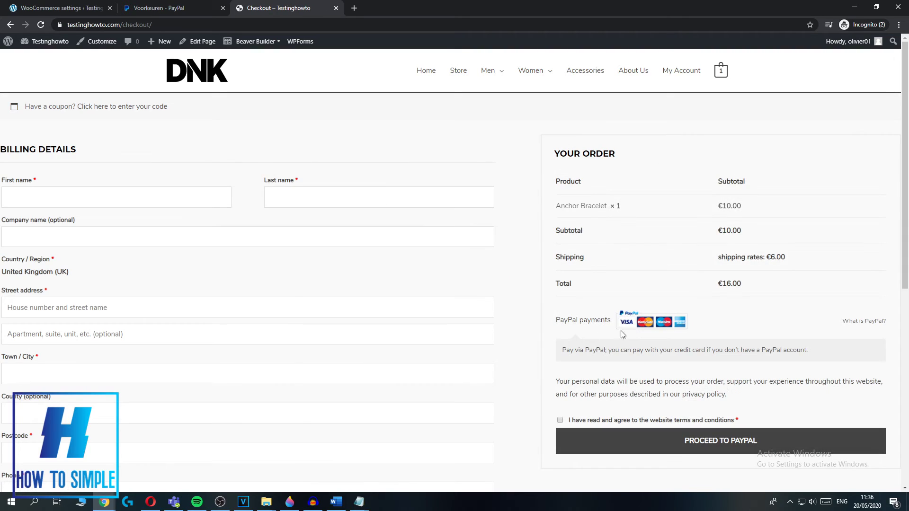
pyautogui.moveTo(560, 326); pyautogui.dragTo(613, 326)
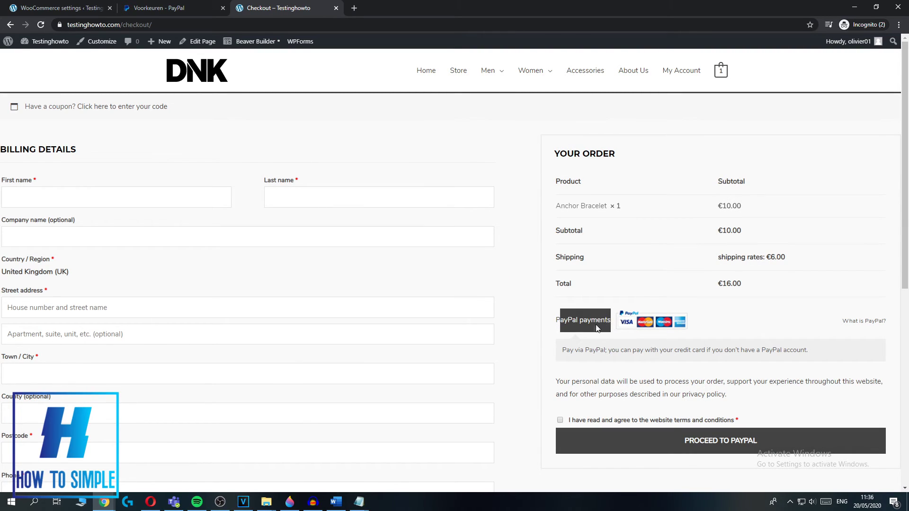
pyautogui.click(587, 348)
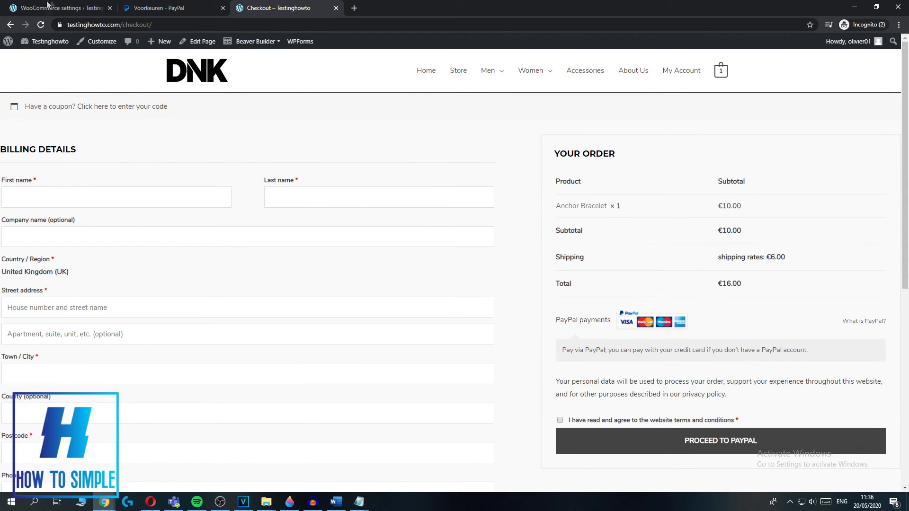
pyautogui.click(142, 8)
pyautogui.click(54, 6)
pyautogui.scroll(-3, 165, 244)
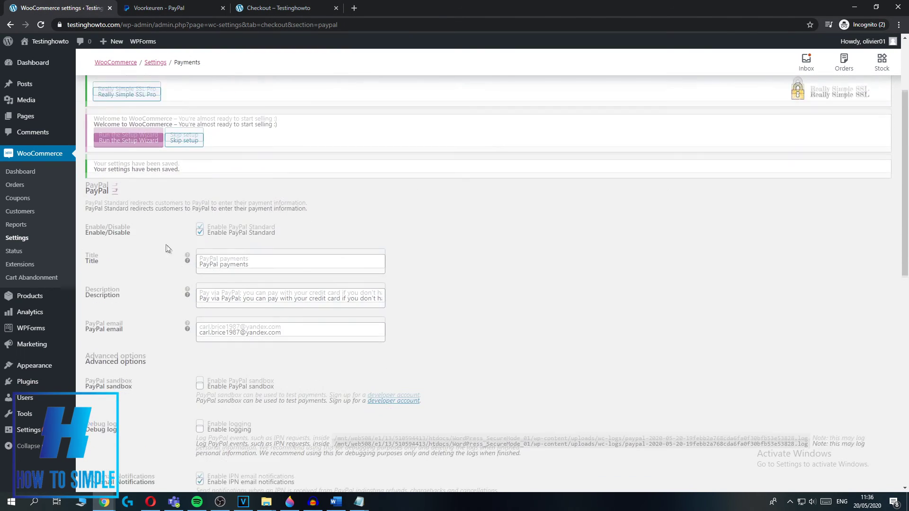
pyautogui.click(201, 278)
pyautogui.moveTo(201, 278); pyautogui.dragTo(386, 280)
pyautogui.click(299, 283)
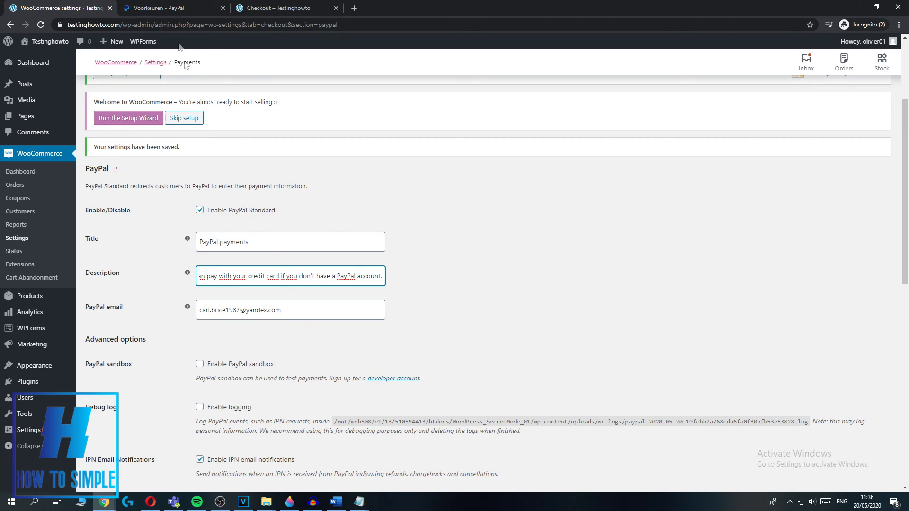
pyautogui.click(280, 7)
pyautogui.moveTo(782, 350); pyautogui.dragTo(578, 372)
pyautogui.click(575, 403)
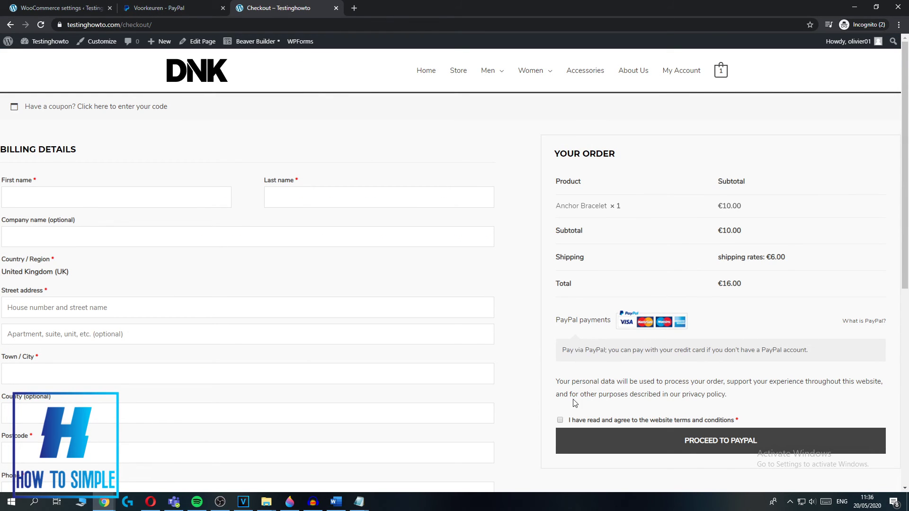